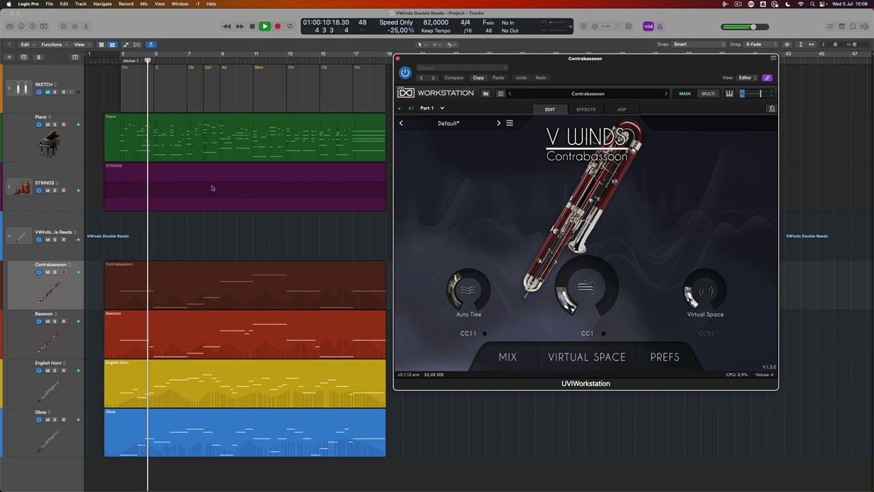
- Audition the Bassoon, English Horn and Oboe instruments during playback, then select all four reed regions
{"action": "left_click", "coordinate": [26, 344]}
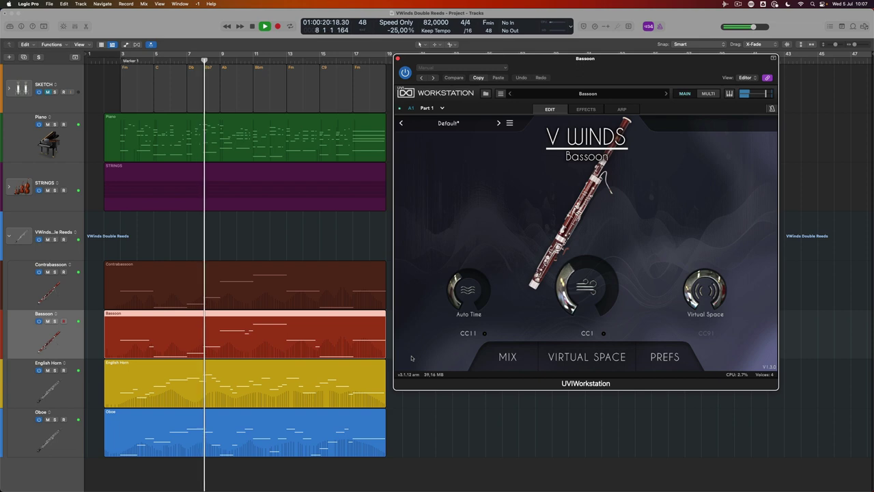
{"action": "left_click", "coordinate": [50, 394]}
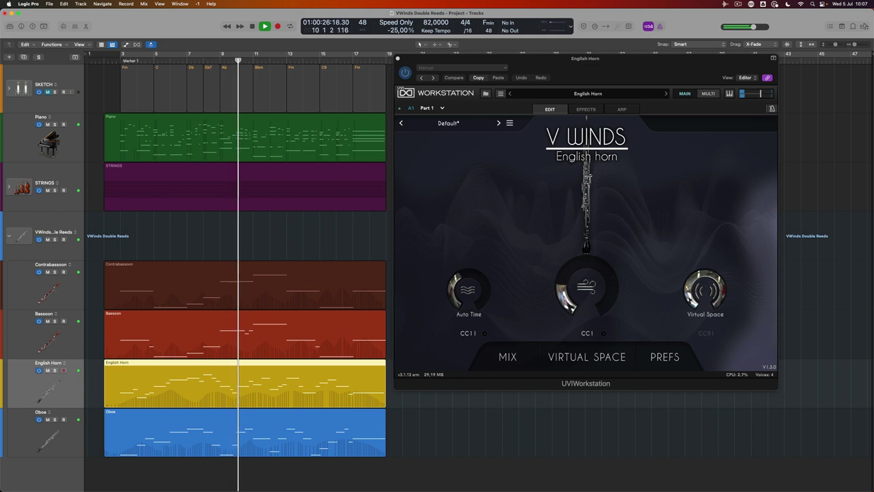
{"action": "left_click", "coordinate": [34, 448]}
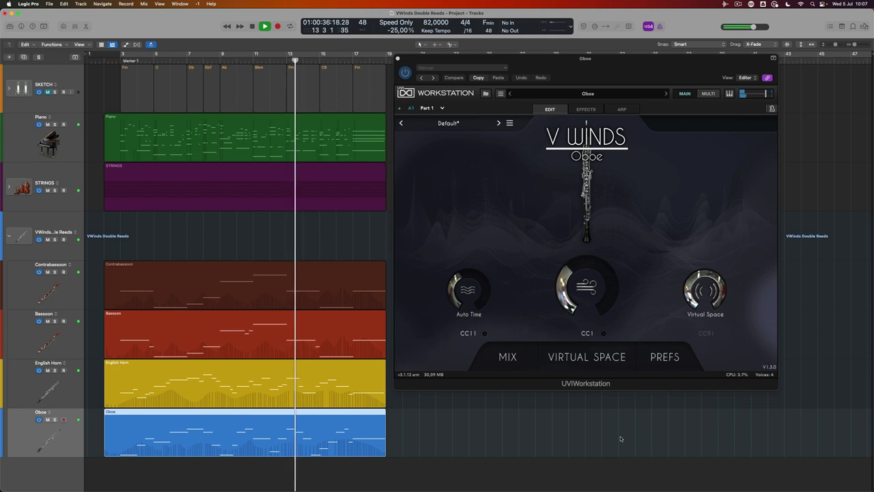
{"action": "key", "text": "v"}
{"action": "left_click_drag", "start_coordinate": [320, 243], "coordinate": [333, 437]}
{"action": "double_click", "coordinate": [332, 437]}
{"action": "key", "text": "super+a"}
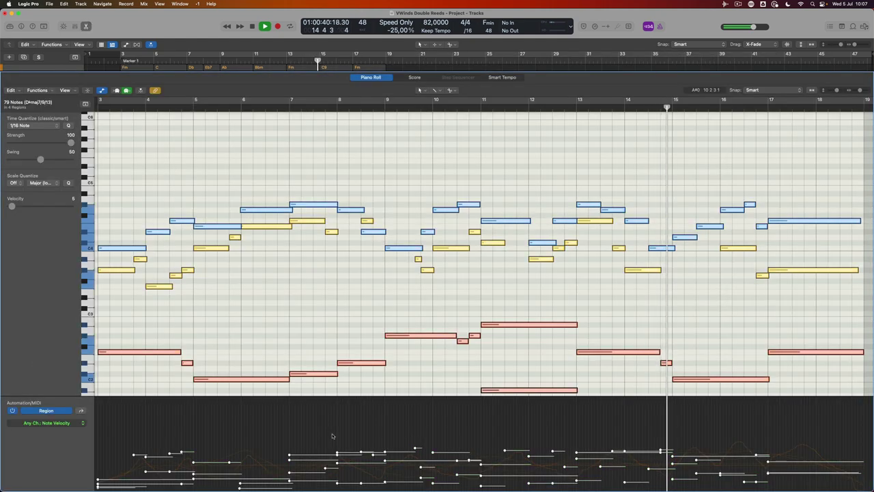
{"action": "left_click", "coordinate": [439, 300]}
{"action": "key", "text": "z"}
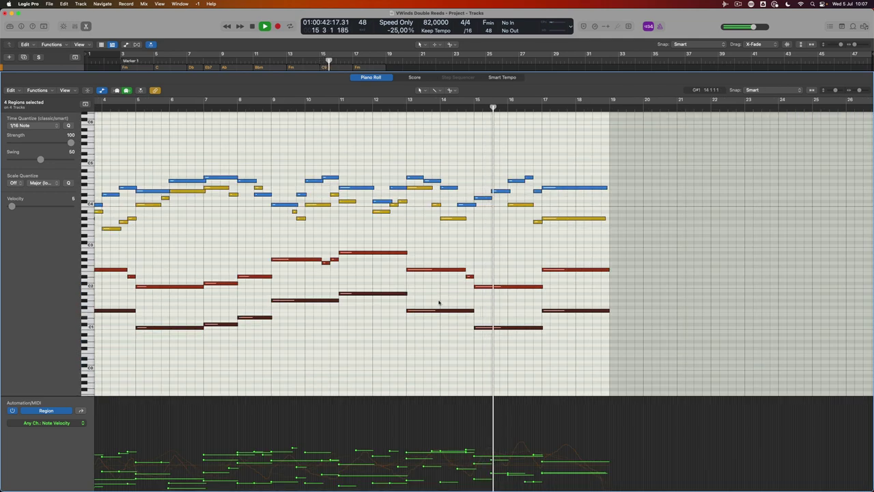
{"action": "scroll", "coordinate": [556, 374], "scroll_direction": "down", "scroll_amount": 2}
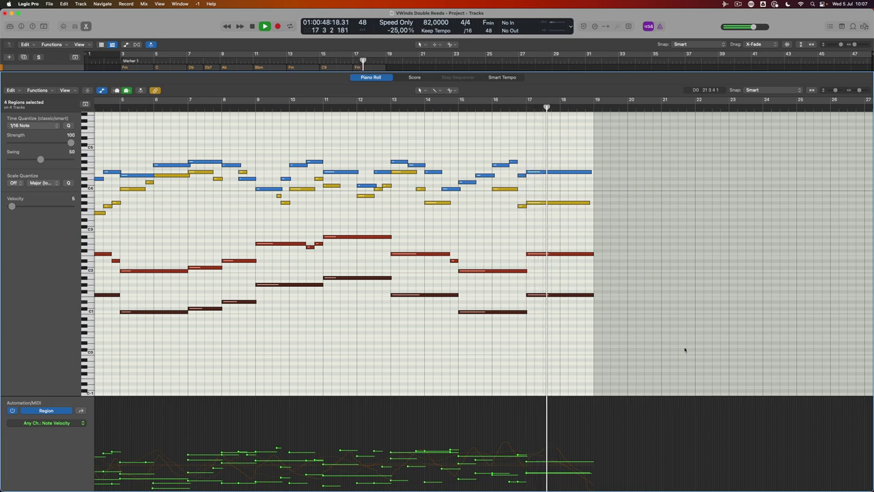
{"action": "key", "text": "e"}
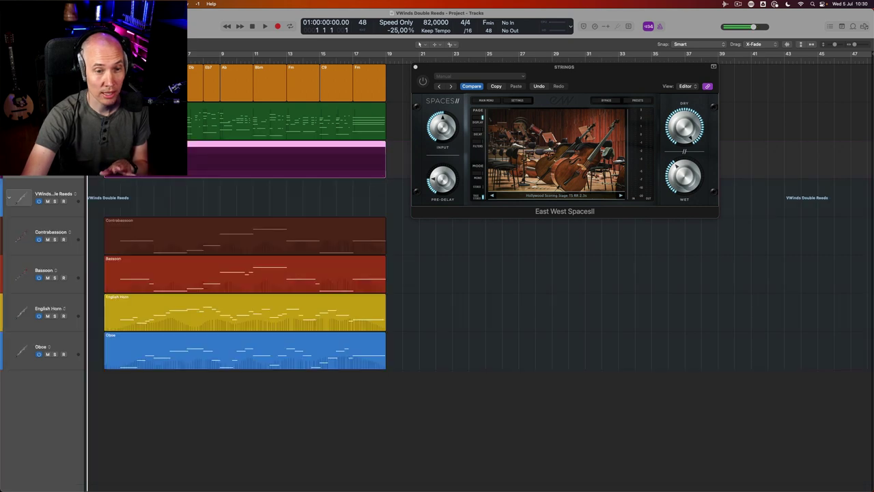
- Show the Contrabassoon's V Winds instrument in UVI Workstation, toggling the Inspector and nudging the window left
{"action": "left_click", "coordinate": [76, 225]}
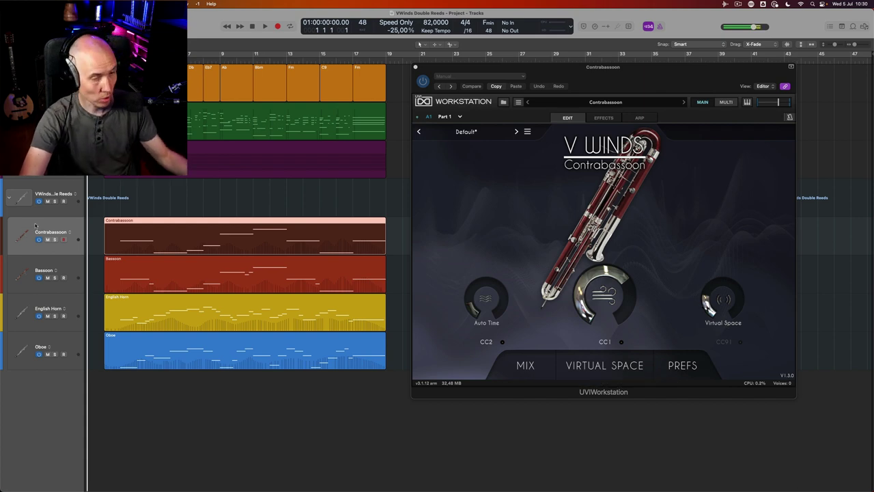
{"action": "key", "text": "i"}
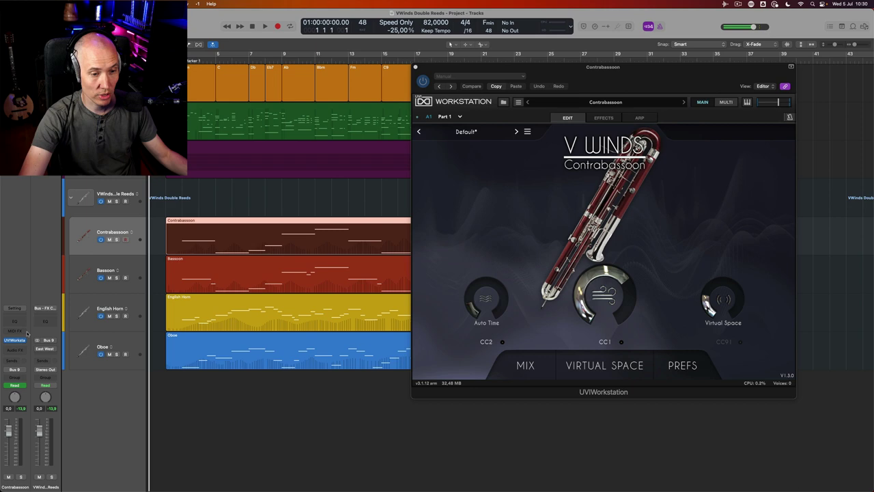
{"action": "key", "text": "i"}
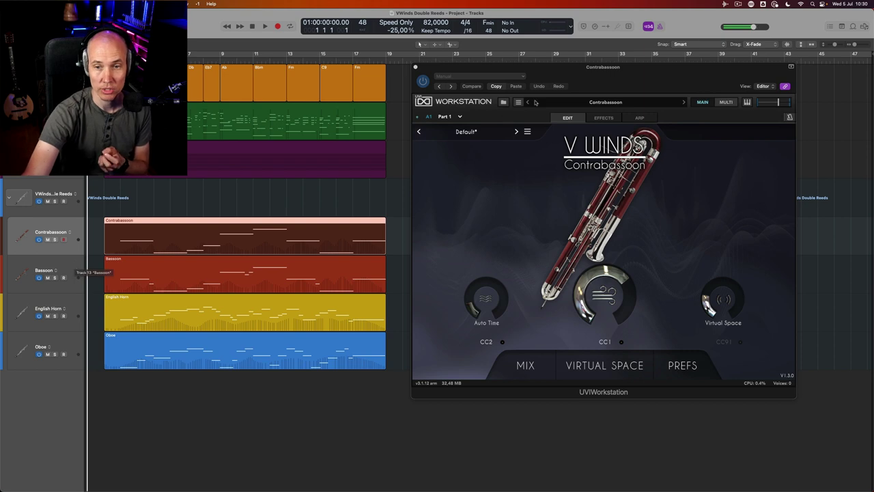
{"action": "left_click_drag", "start_coordinate": [536, 101], "coordinate": [525, 99]}
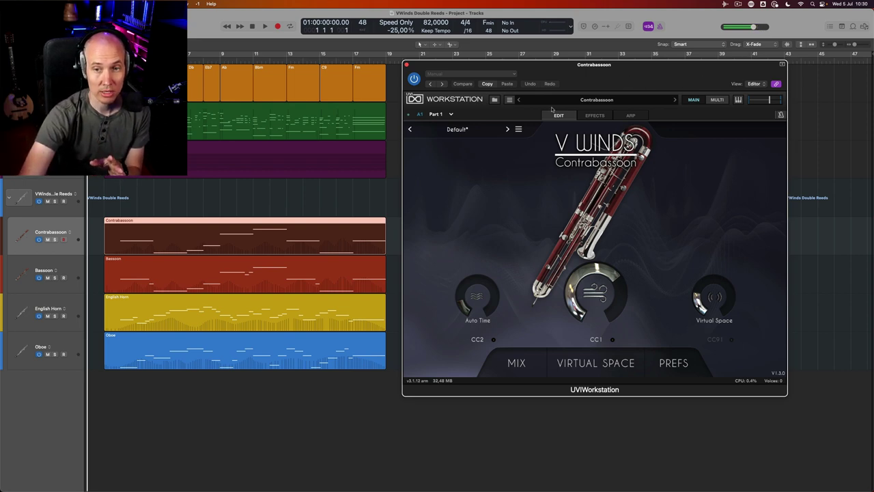
{"action": "left_click", "coordinate": [582, 101]}
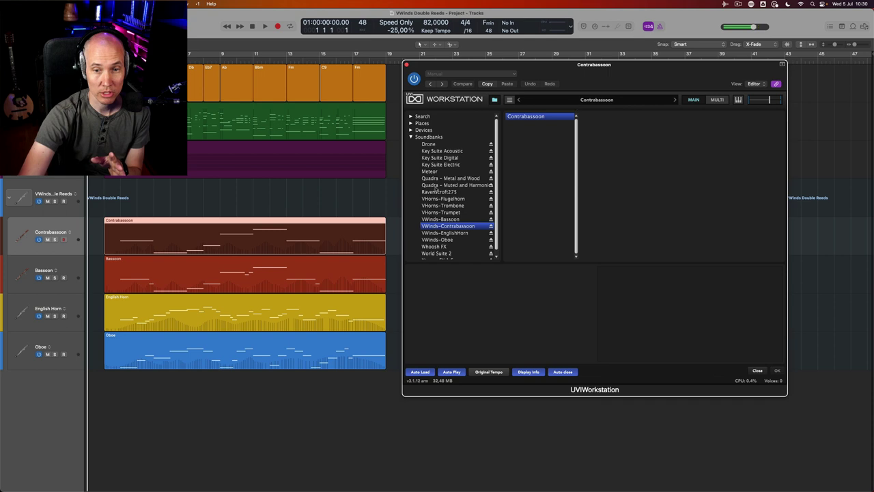
{"action": "scroll", "coordinate": [440, 225], "scroll_direction": "down", "scroll_amount": 1}
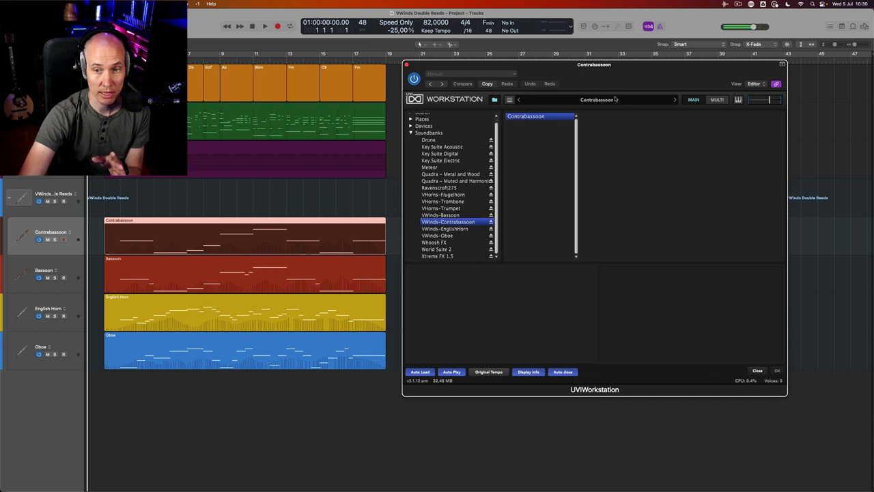
{"action": "left_click", "coordinate": [699, 101]}
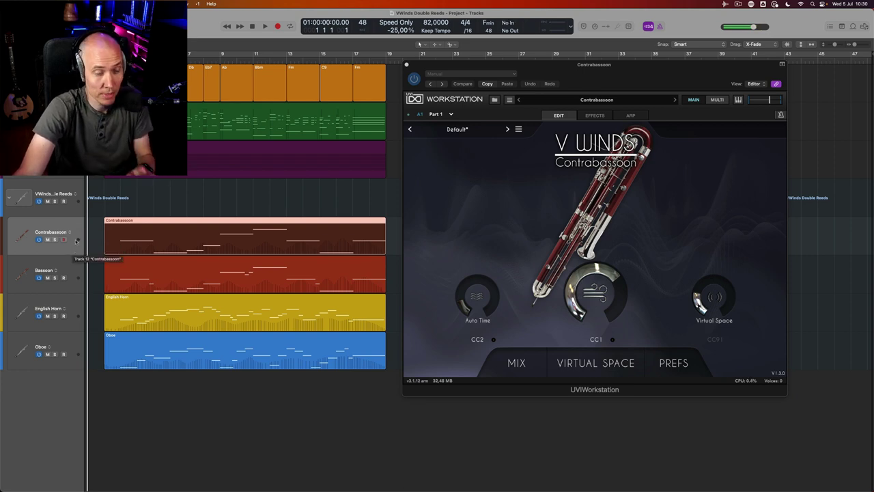
{"action": "left_click", "coordinate": [77, 267]}
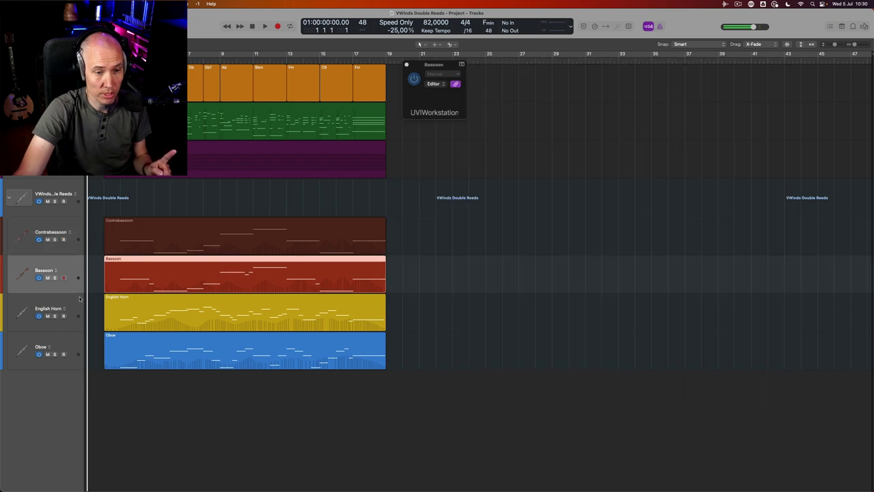
{"action": "left_click", "coordinate": [78, 310]}
{"action": "left_click", "coordinate": [78, 341]}
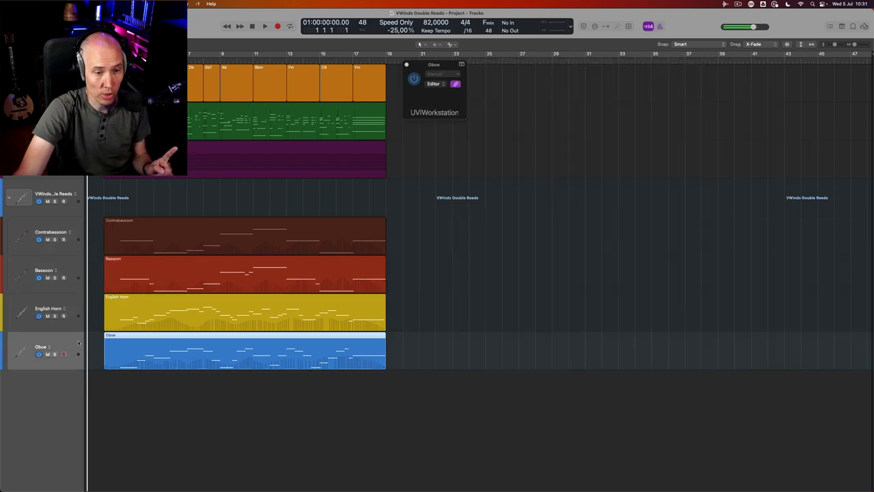
{"action": "left_click", "coordinate": [72, 241]}
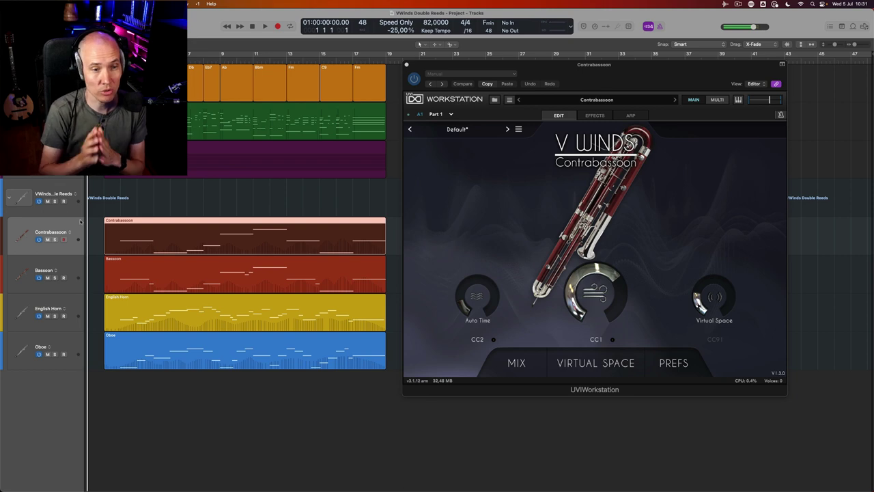
{"action": "left_click", "coordinate": [77, 269]}
{"action": "left_click", "coordinate": [73, 227]}
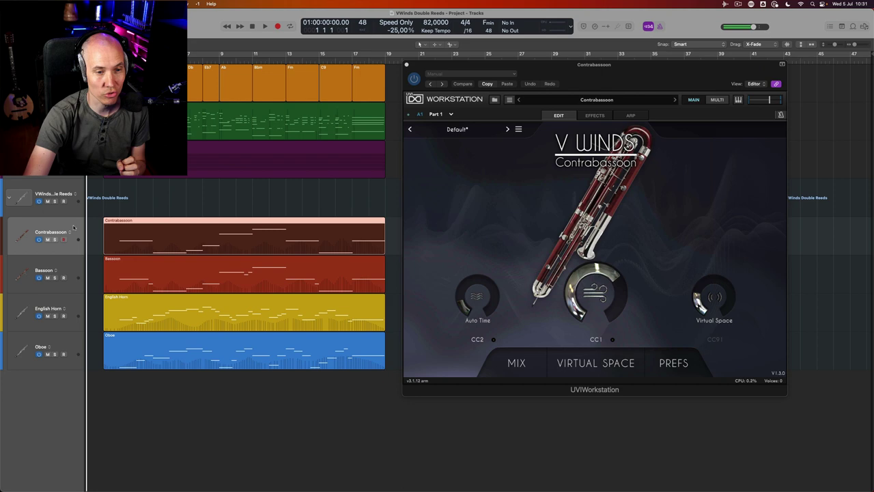
{"action": "left_click", "coordinate": [80, 268]}
{"action": "left_click", "coordinate": [77, 231]}
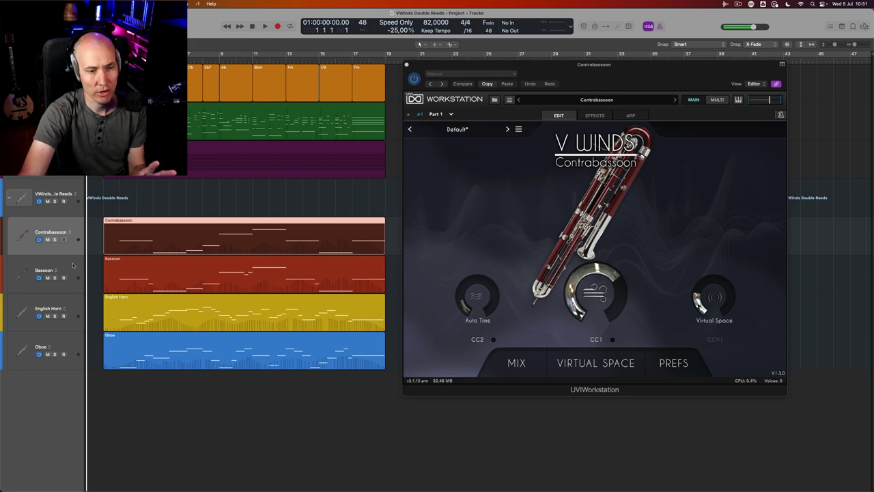
{"action": "left_click", "coordinate": [75, 313]}
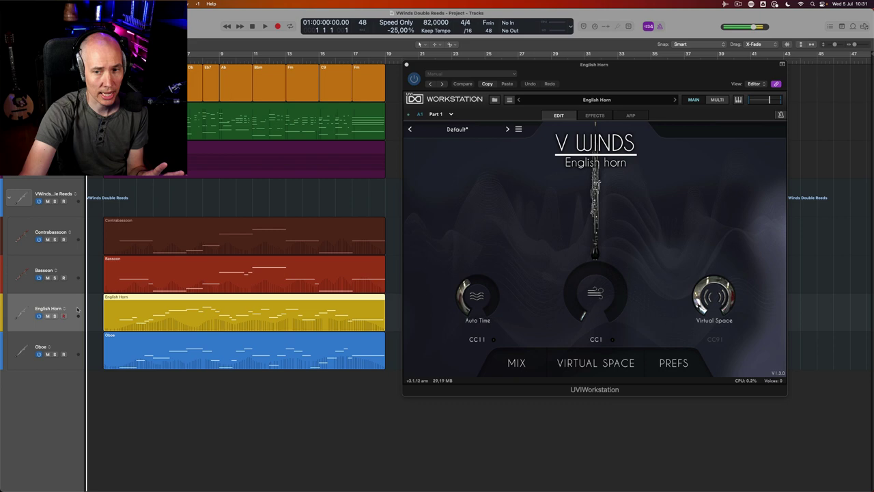
{"action": "left_click", "coordinate": [75, 347]}
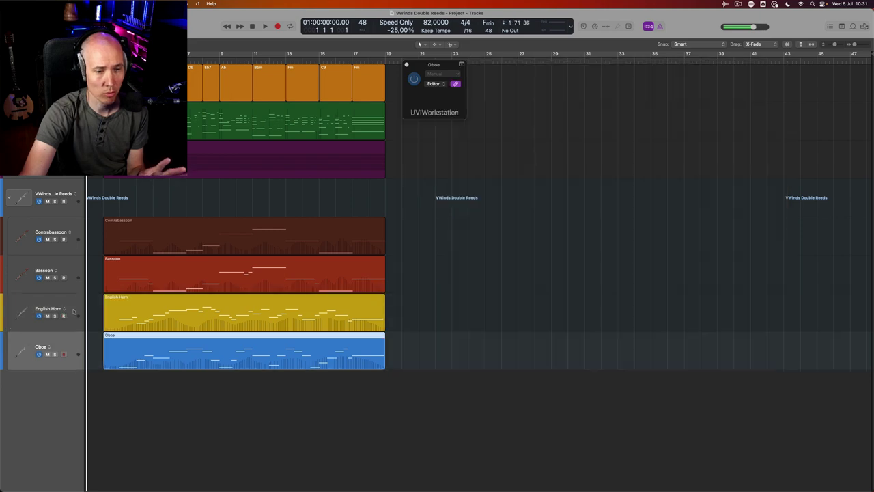
{"action": "left_click", "coordinate": [77, 227]}
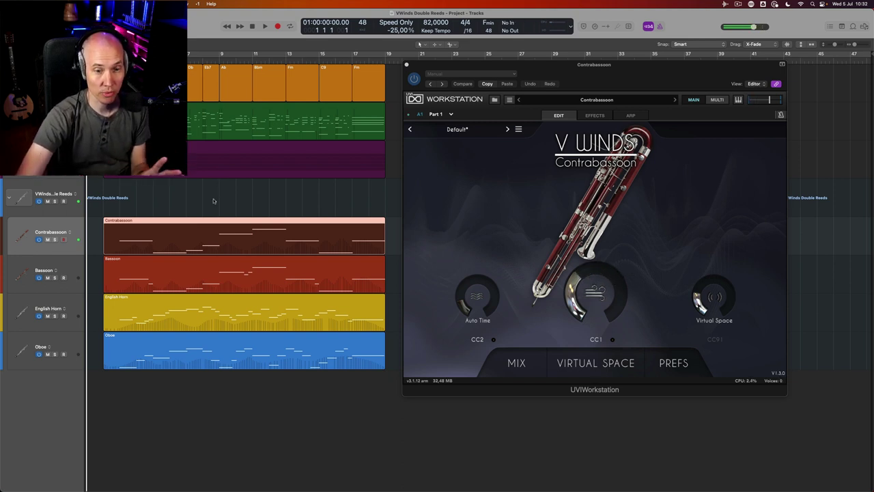
{"action": "left_click_drag", "start_coordinate": [213, 200], "coordinate": [221, 383]}
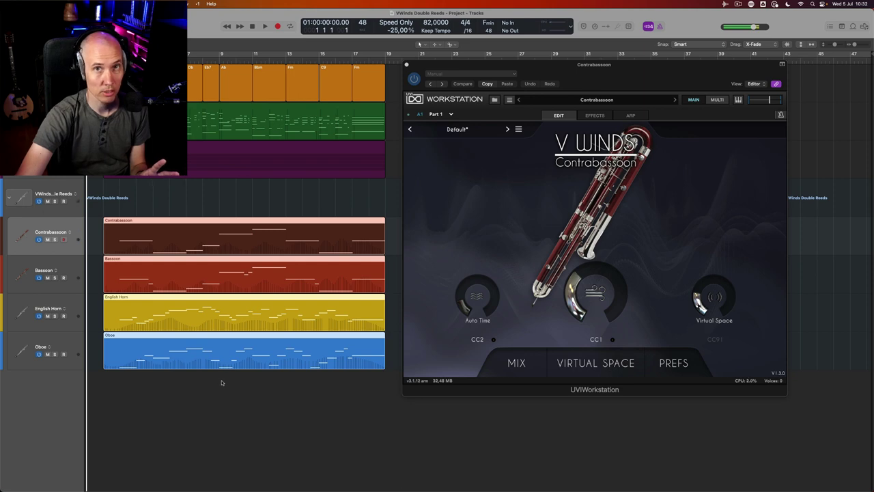
{"action": "left_click_drag", "start_coordinate": [205, 208], "coordinate": [212, 356]}
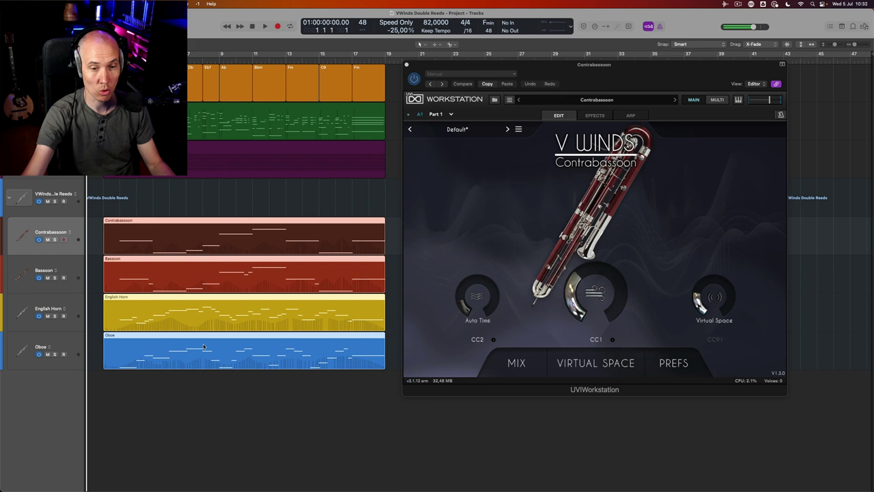
{"action": "left_click", "coordinate": [156, 212]}
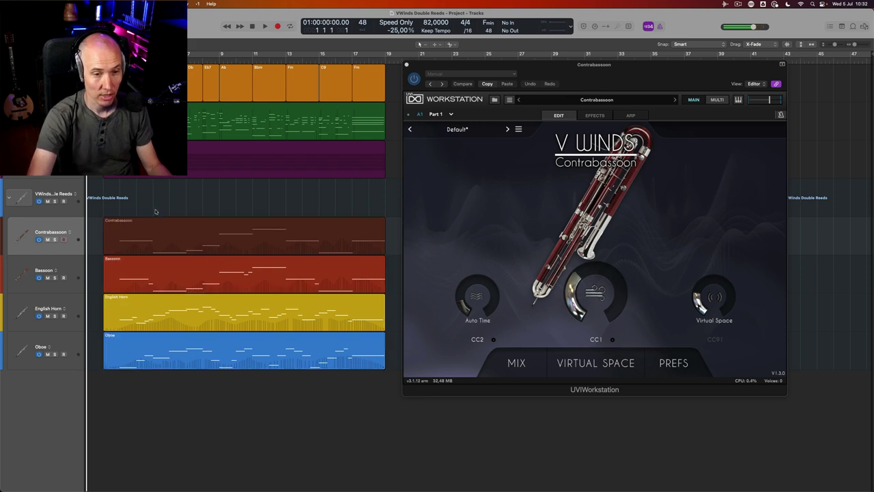
{"action": "left_click", "coordinate": [177, 229]}
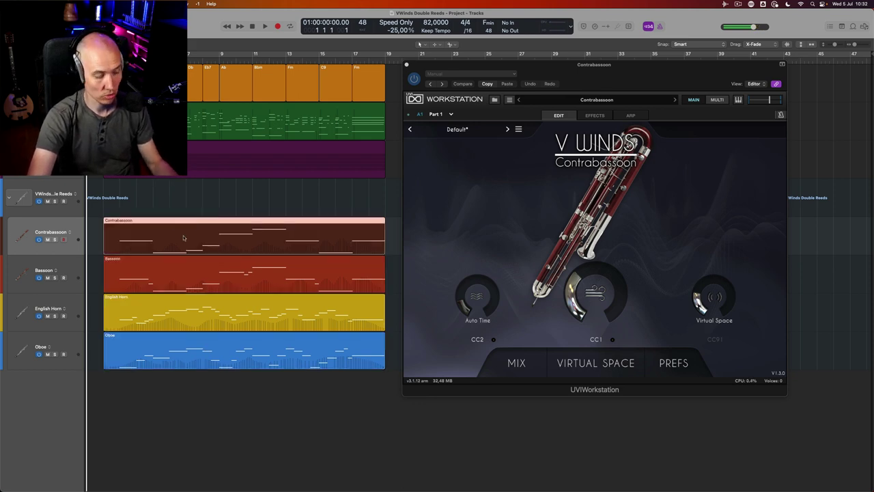
{"action": "double_click", "coordinate": [183, 235]}
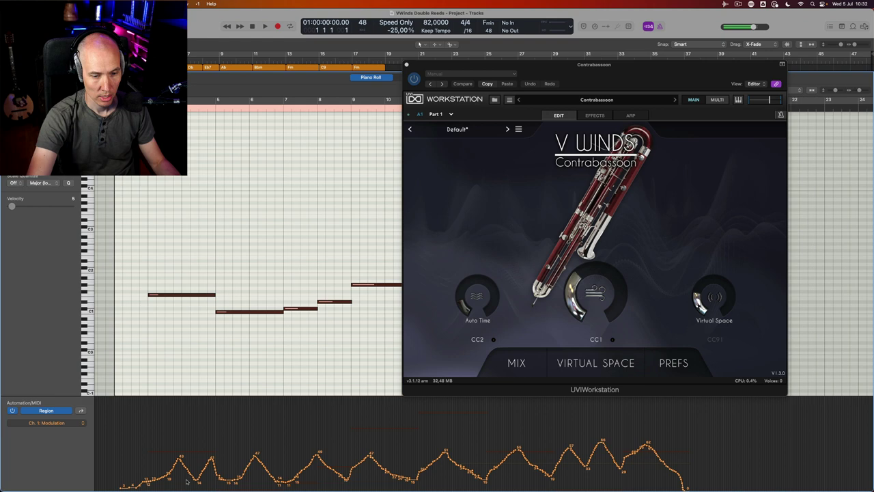
{"action": "key", "text": "p"}
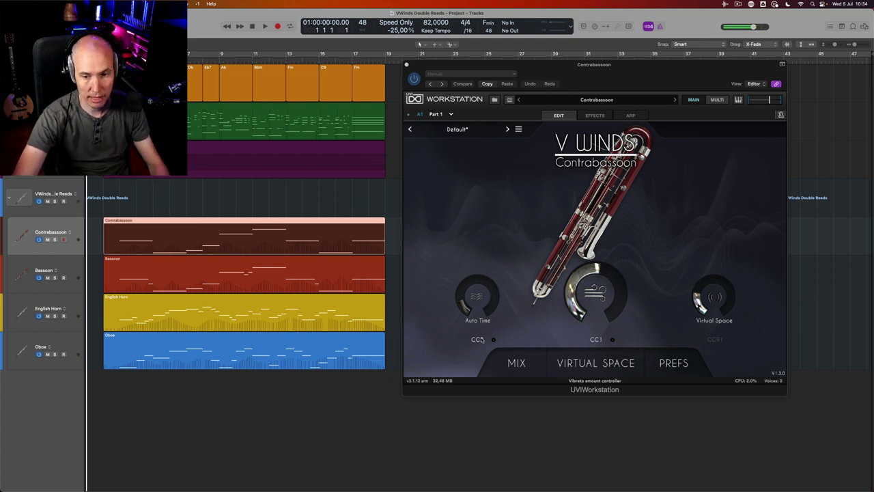
- On the V Winds Contrabassoon page, switch the Auto Time MIDI controller from CC11 to CC2
{"action": "left_click", "coordinate": [481, 339]}
{"action": "left_click", "coordinate": [448, 343]}
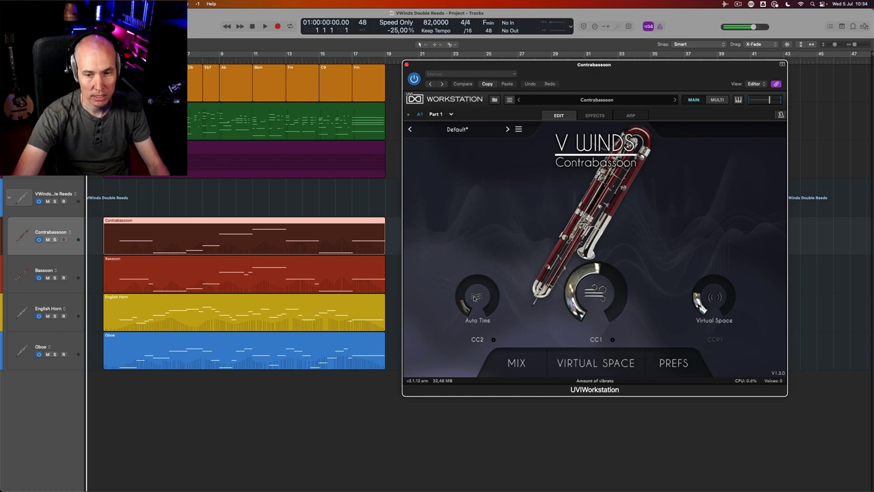
{"action": "left_click", "coordinate": [478, 339]}
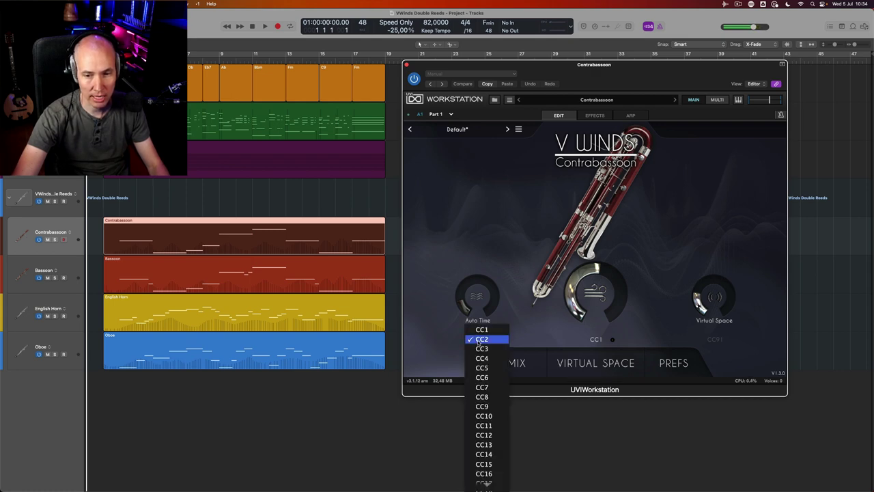
{"action": "left_click", "coordinate": [481, 339]}
{"action": "left_click", "coordinate": [478, 339]}
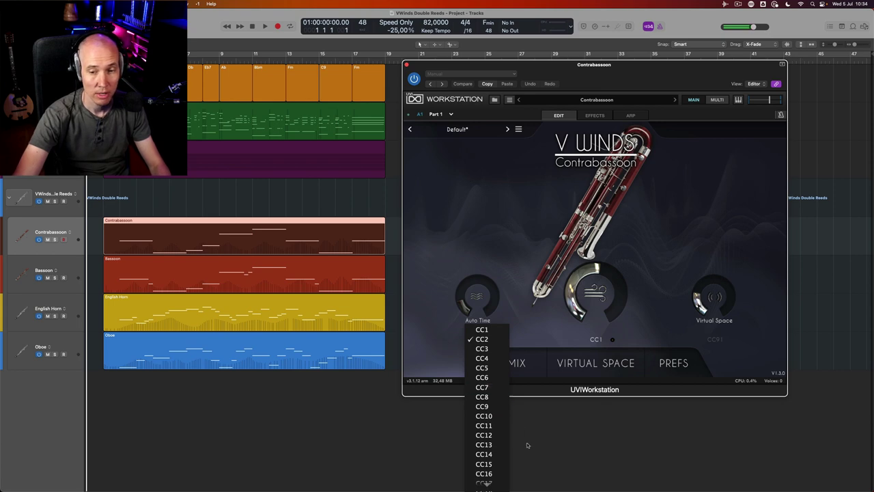
{"action": "left_click", "coordinate": [502, 425]}
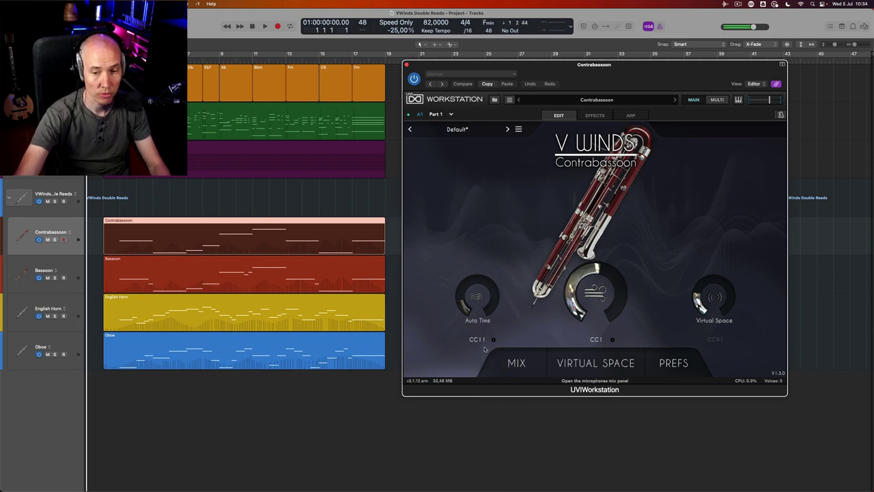
{"action": "left_click", "coordinate": [480, 339]}
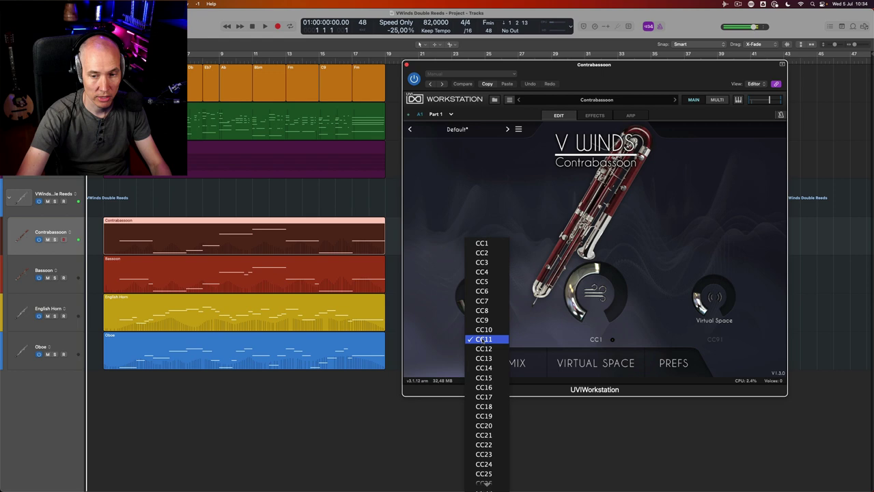
{"action": "left_click", "coordinate": [486, 254]}
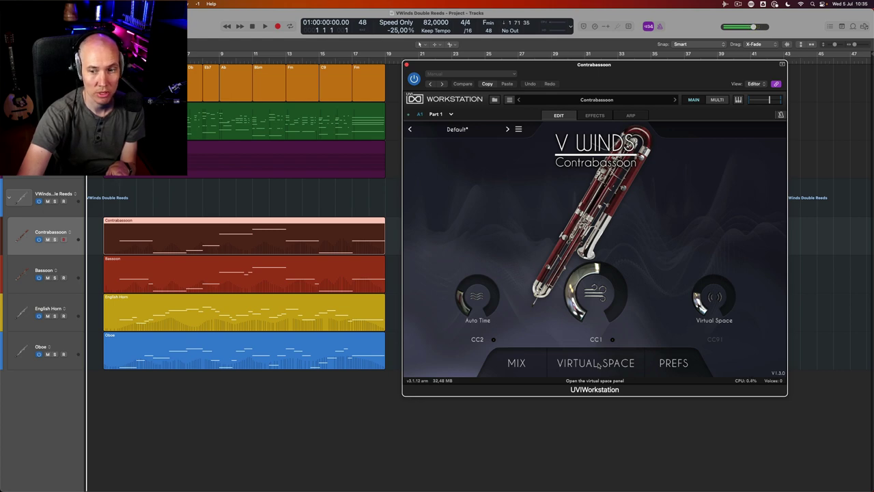
- In the Contrabassoon's Virtual Space, try ORTF and AB Wide mic pairs before choosing AB
{"action": "left_click", "coordinate": [597, 364]}
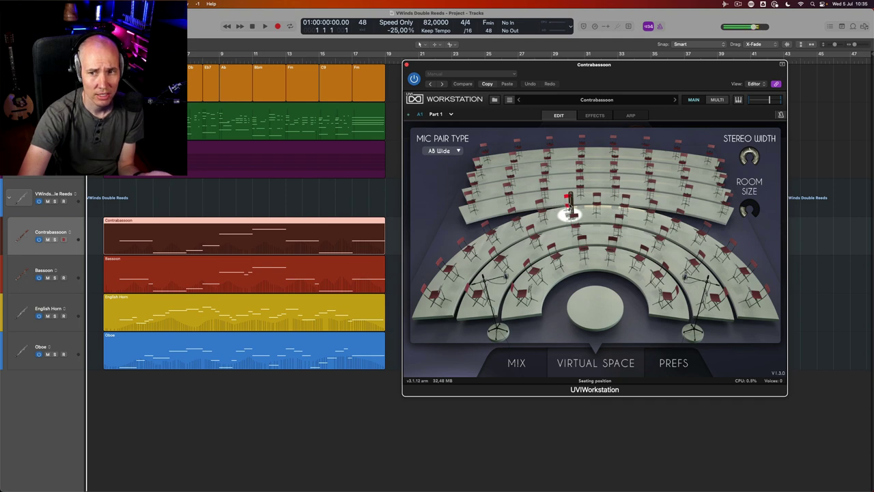
{"action": "left_click", "coordinate": [447, 151]}
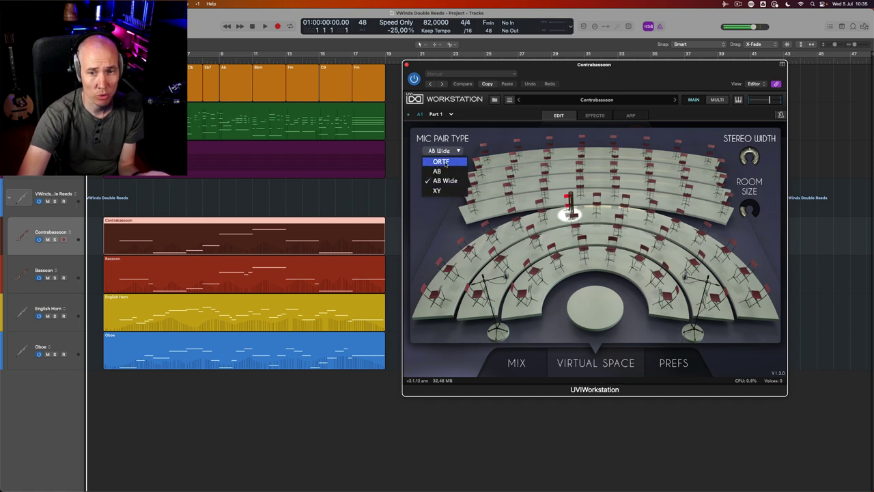
{"action": "left_click", "coordinate": [446, 162]}
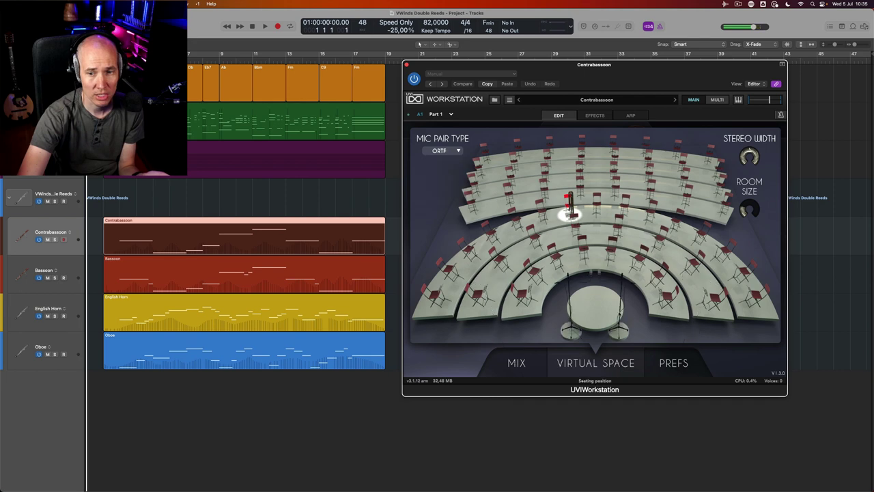
{"action": "left_click", "coordinate": [442, 151]}
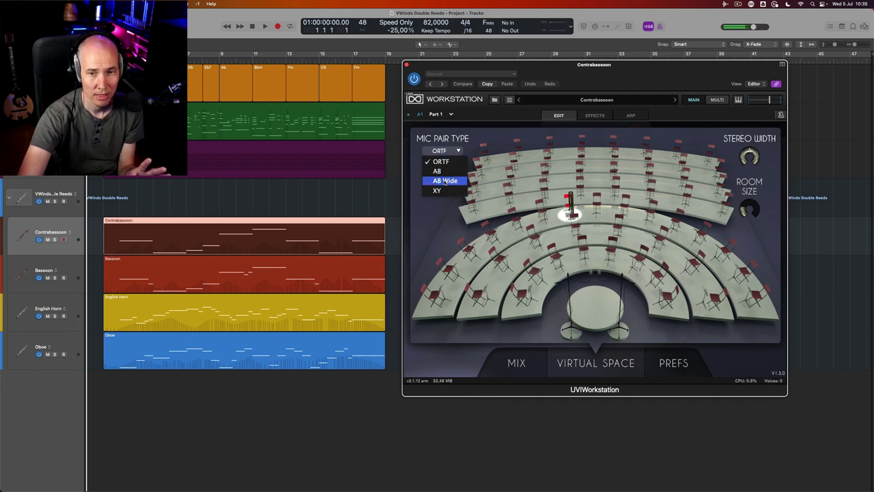
{"action": "left_click", "coordinate": [444, 180]}
{"action": "left_click", "coordinate": [442, 151]}
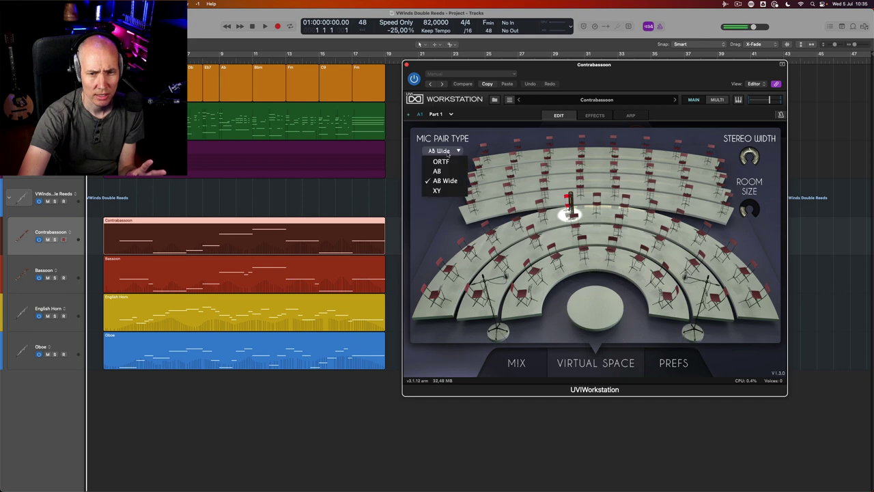
{"action": "left_click", "coordinate": [445, 171]}
{"action": "mouse_move", "coordinate": [749, 209]}
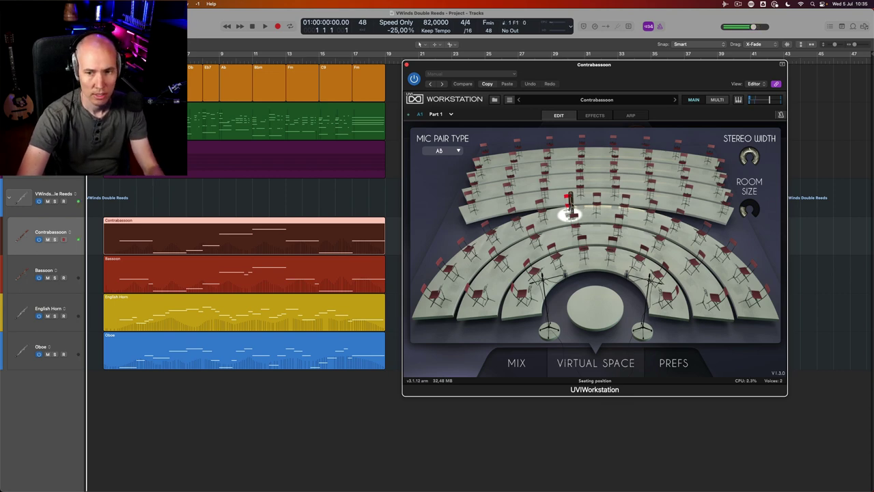
- Try the Contrabassoon in front-row, front-left, centre, back-row and third-row seats, ending mid-stage
{"action": "mouse_move", "coordinate": [570, 213]}
{"action": "left_mouse_down"}
{"action": "mouse_move", "coordinate": [522, 301]}
{"action": "mouse_move", "coordinate": [666, 300]}
{"action": "left_mouse_up"}
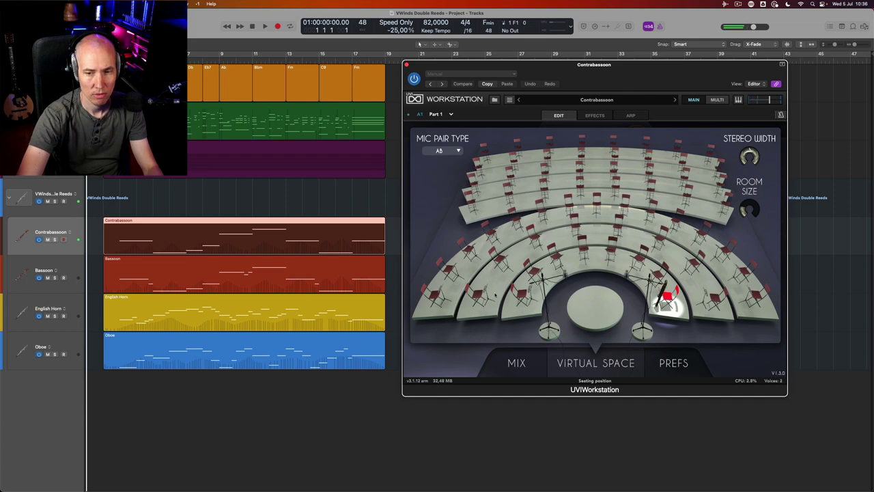
{"action": "left_click", "coordinate": [523, 298]}
{"action": "left_click", "coordinate": [581, 251]}
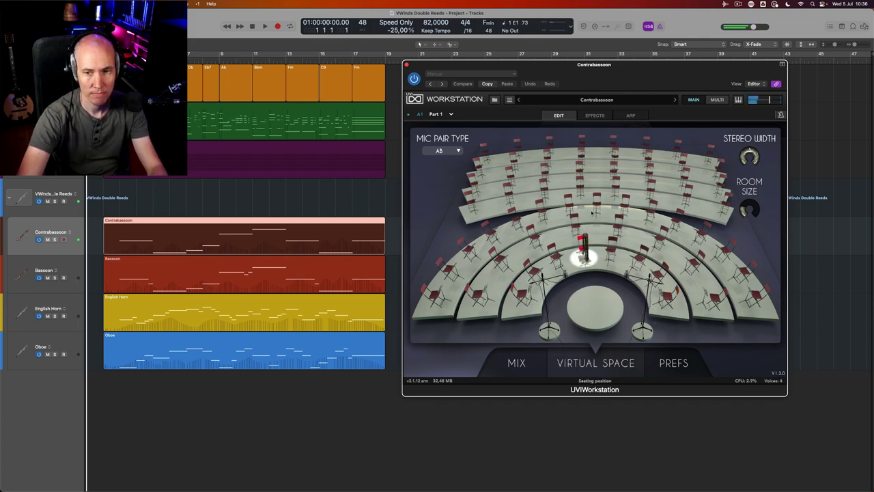
{"action": "left_click", "coordinate": [613, 148]}
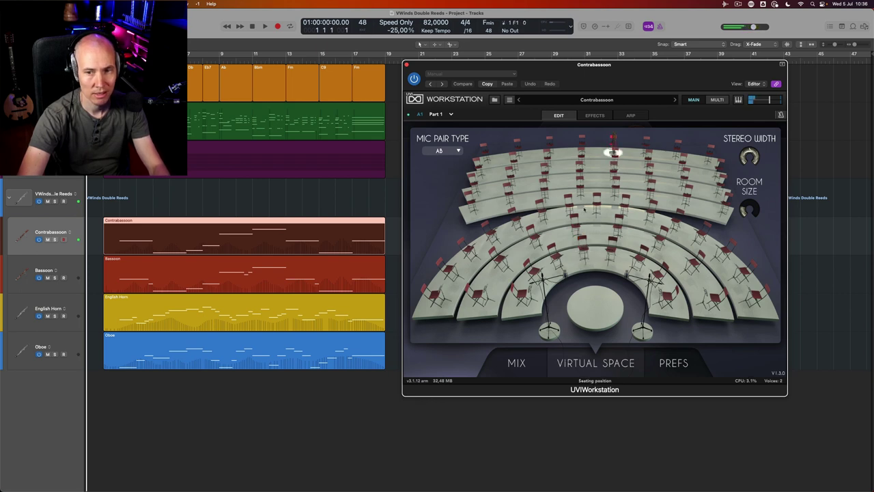
{"action": "left_click", "coordinate": [570, 210]}
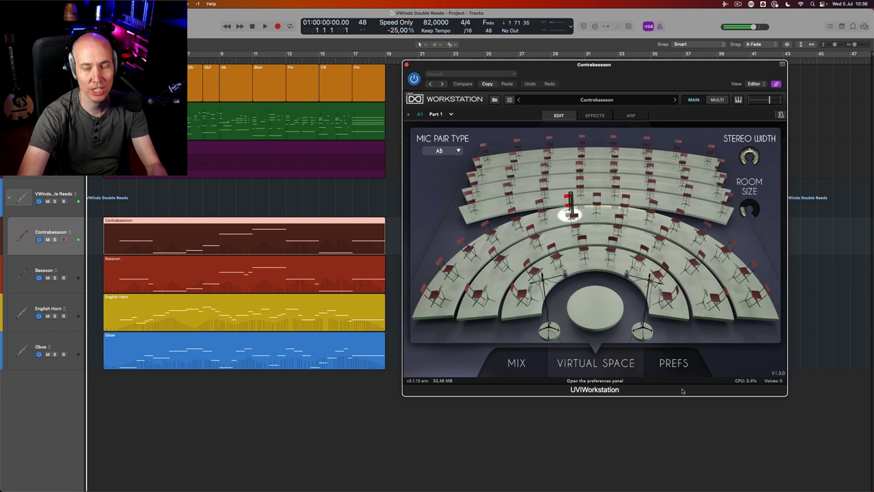
- Leave the Contrabassoon page, load the Bassoon track, and view then close its Virtual Space seat
{"action": "left_click", "coordinate": [596, 362]}
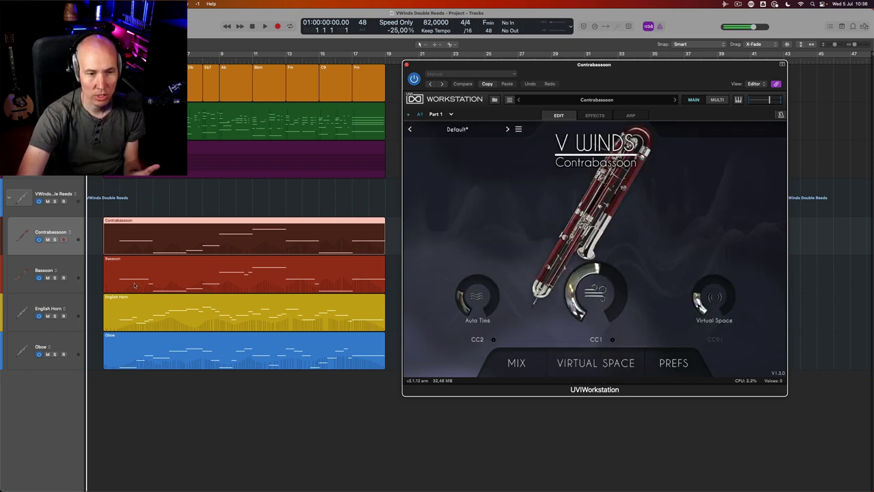
{"action": "left_click", "coordinate": [74, 269]}
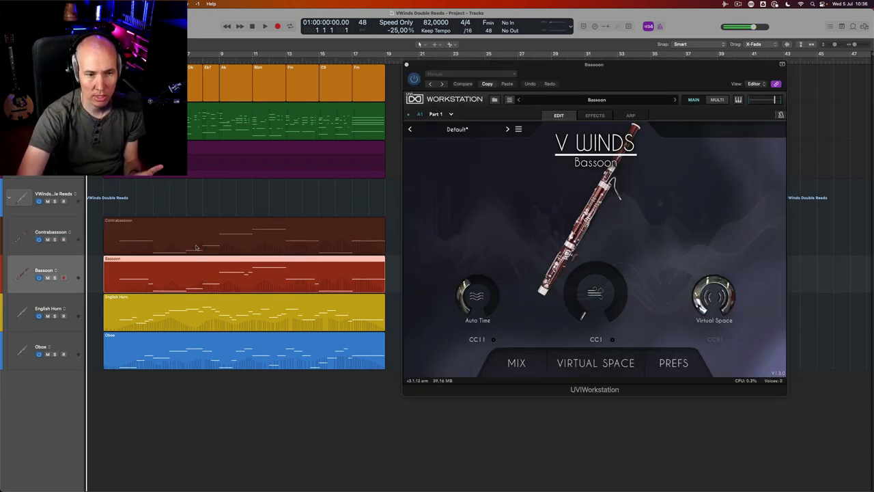
{"action": "left_click", "coordinate": [595, 363]}
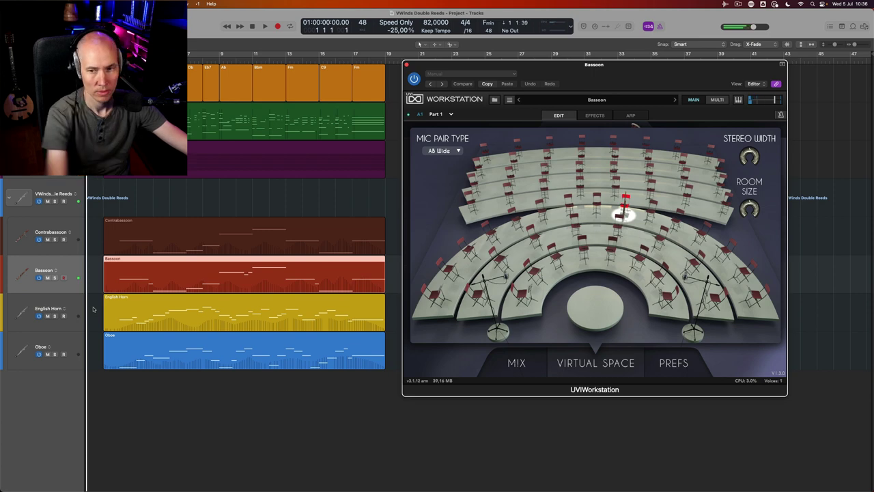
{"action": "left_click", "coordinate": [632, 363]}
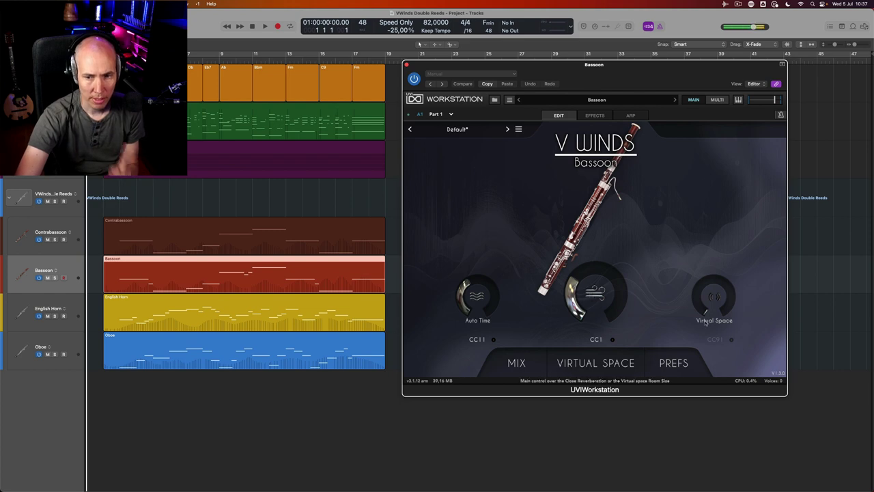
- Review the Bassoon's PREFS settings, then switch to its Virtual Space seating view
{"action": "left_click", "coordinate": [661, 365]}
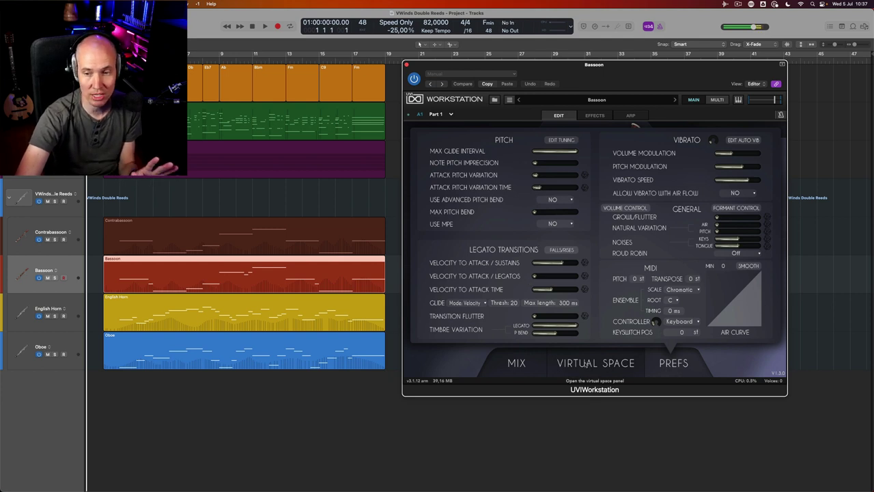
{"action": "left_click", "coordinate": [586, 364]}
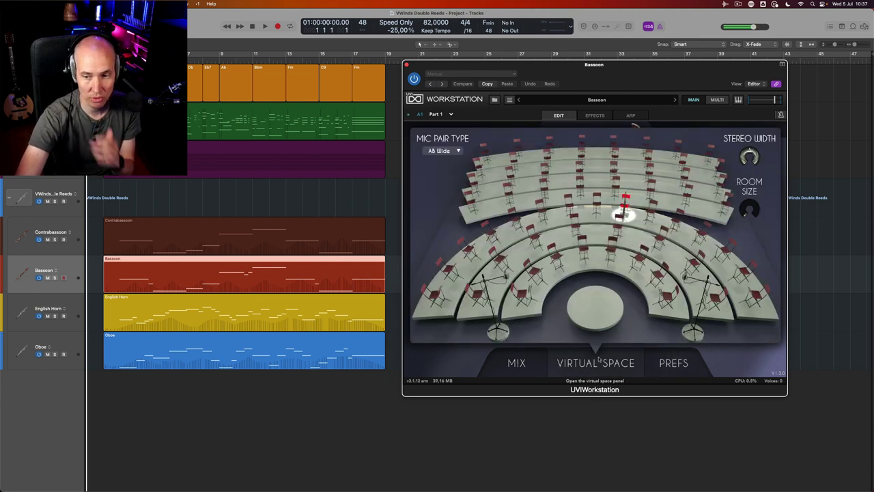
- Show the Bassoon's MIX page with its microphone levels, EQ and reverb
{"action": "left_click", "coordinate": [523, 364]}
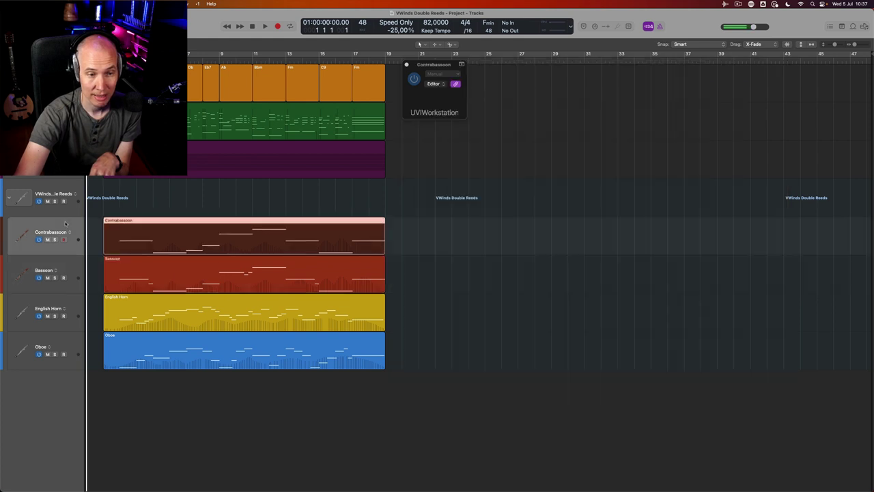
- Step up to the Contrabassoon, then select the English Horn track to show its V Winds English horn
{"action": "key", "text": "Up"}
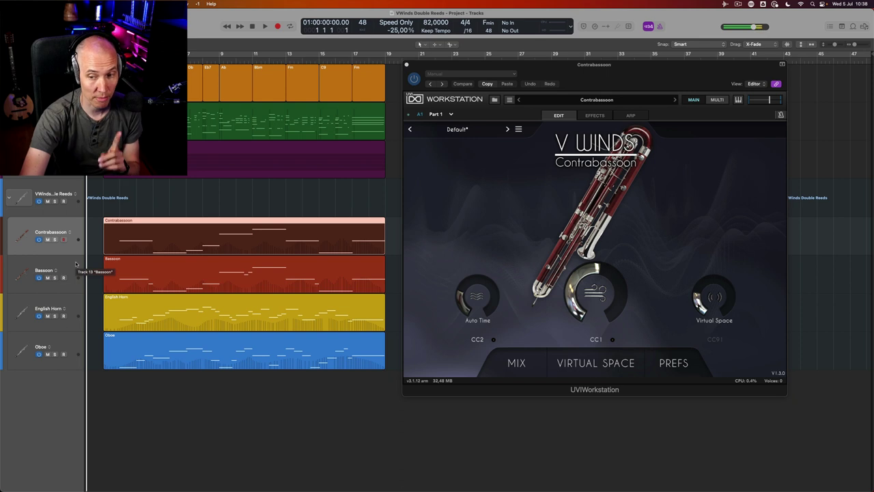
{"action": "left_click", "coordinate": [67, 308]}
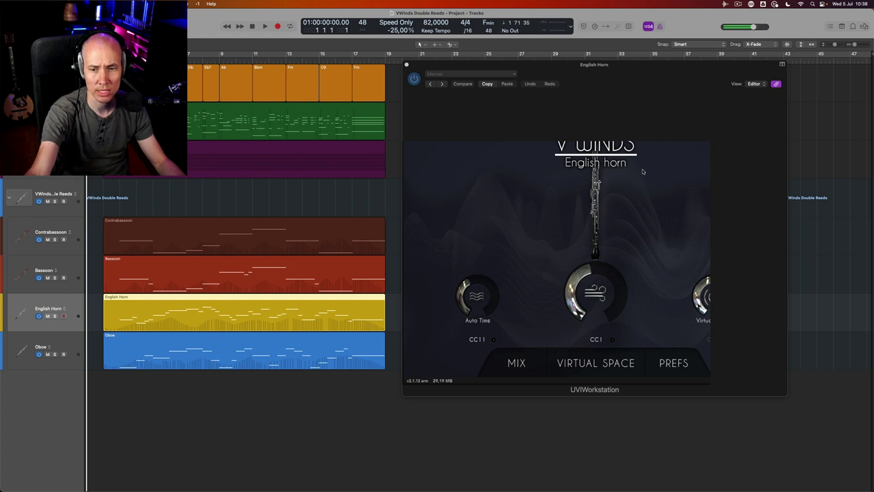
{"action": "key", "text": "super+w"}
{"action": "key", "text": "v"}
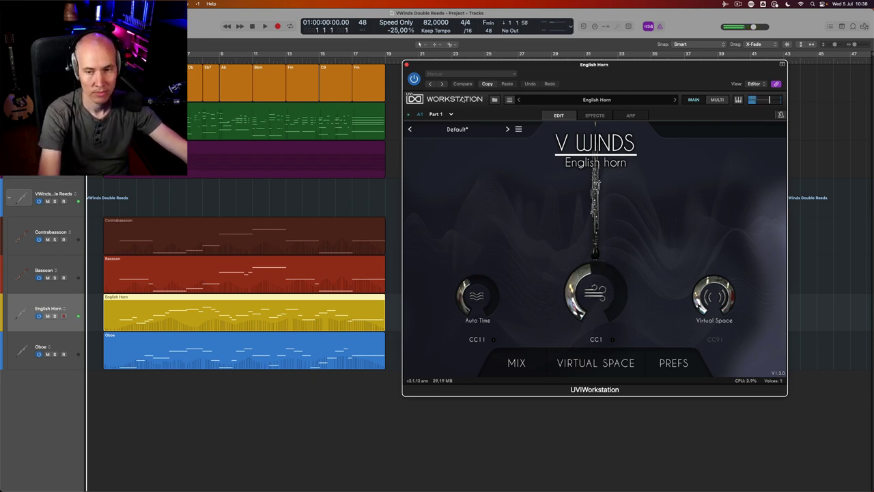
- Clear the English Horn region selection and load the Oboe track's V Winds Oboe
{"action": "left_click", "coordinate": [77, 341]}
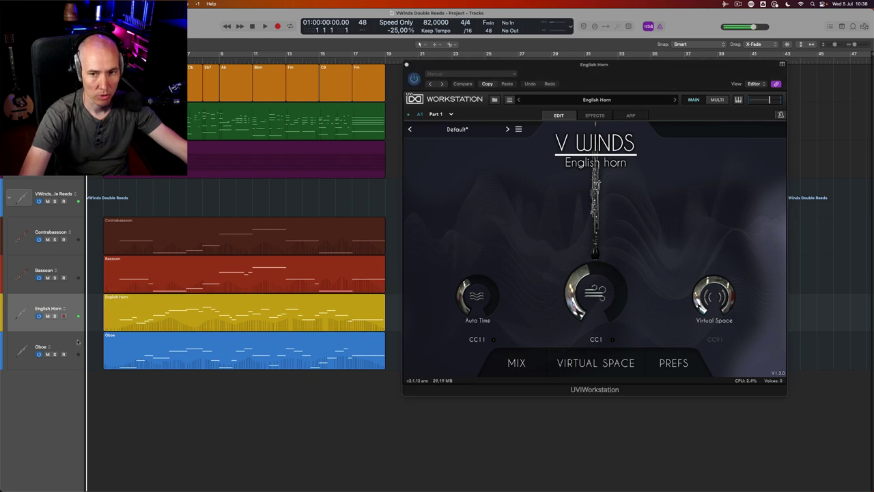
{"action": "left_click", "coordinate": [78, 341]}
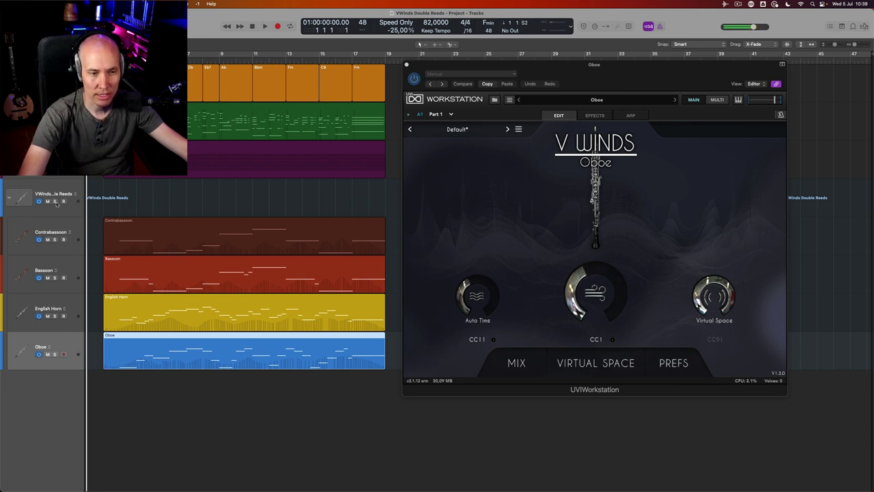
- Solo the VWinds Double Reeds stack, put the playhead at bar 2, and play the ensemble
{"action": "left_click", "coordinate": [55, 201]}
{"action": "left_click", "coordinate": [111, 201]}
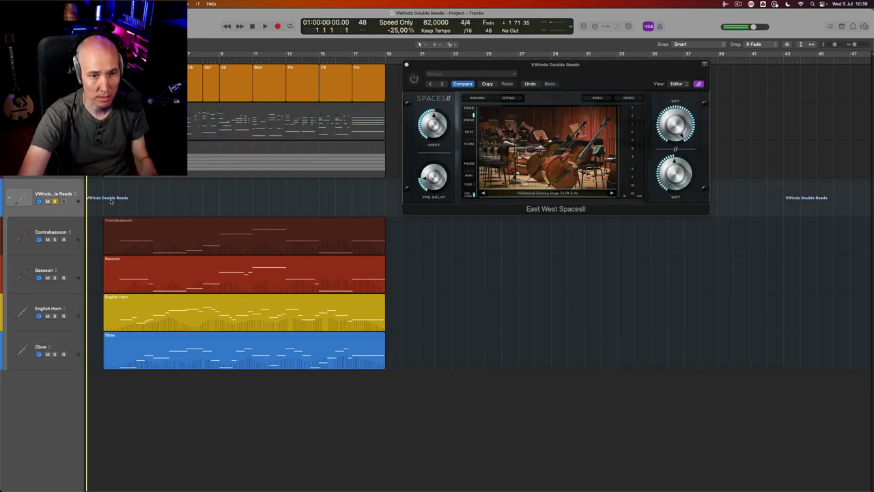
{"action": "left_click", "coordinate": [110, 198]}
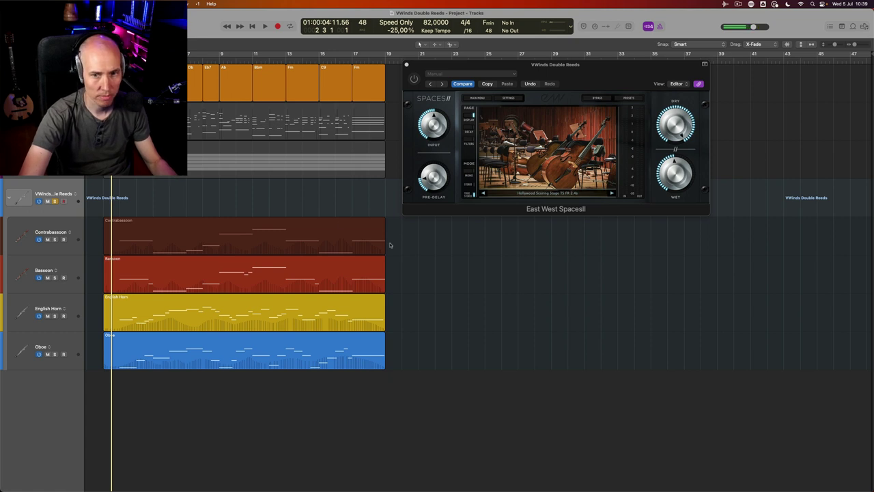
{"action": "left_click", "coordinate": [407, 66]}
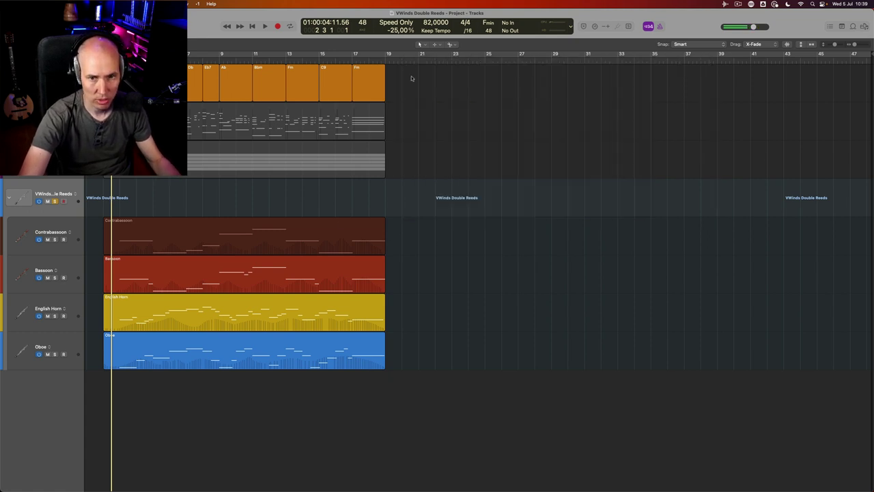
{"action": "key", "text": "space"}
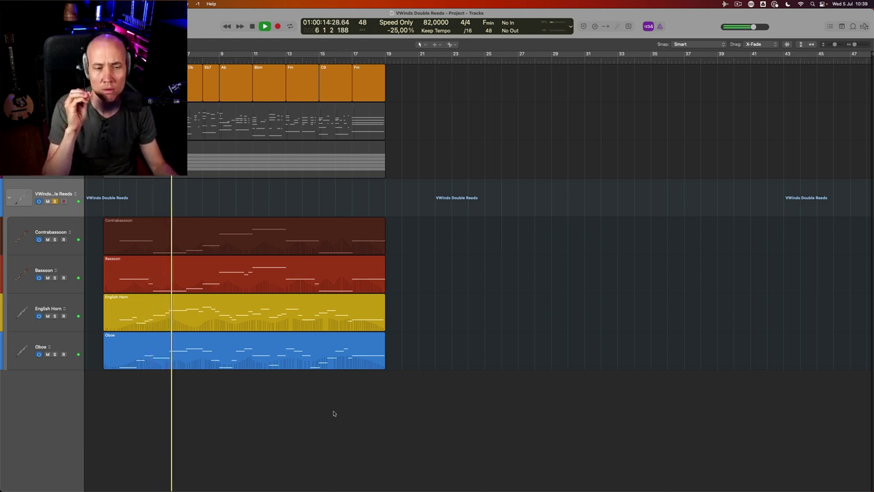
- Open the Contrabassoon instrument window and view the bassoon's seat on the virtual stage
{"action": "double_click", "coordinate": [58, 226]}
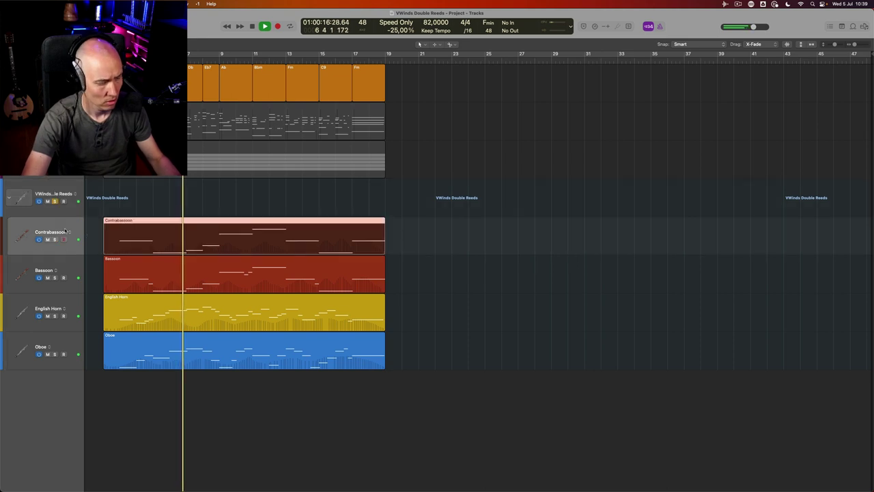
{"action": "left_click_drag", "start_coordinate": [461, 96], "coordinate": [623, 52]}
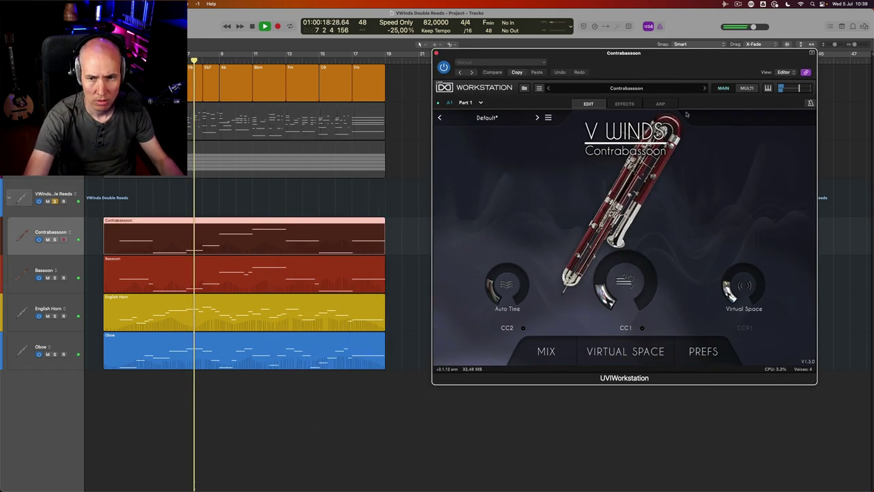
{"action": "left_click", "coordinate": [59, 267]}
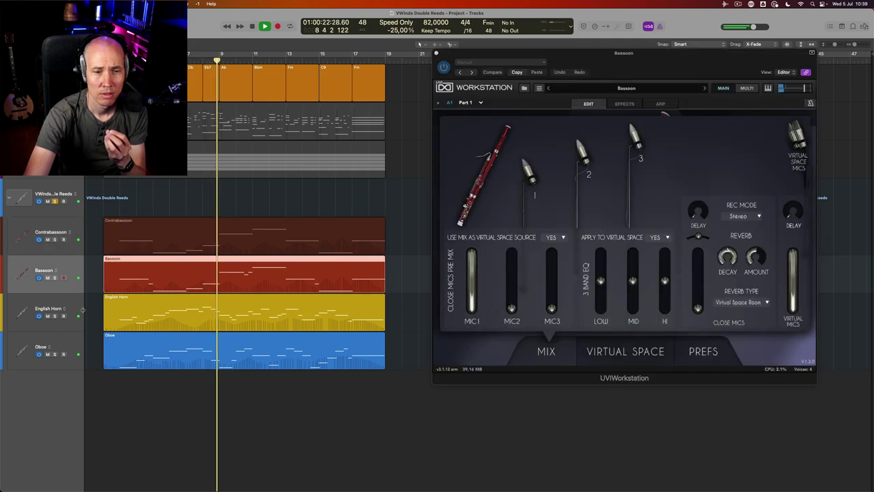
{"action": "left_click", "coordinate": [648, 350]}
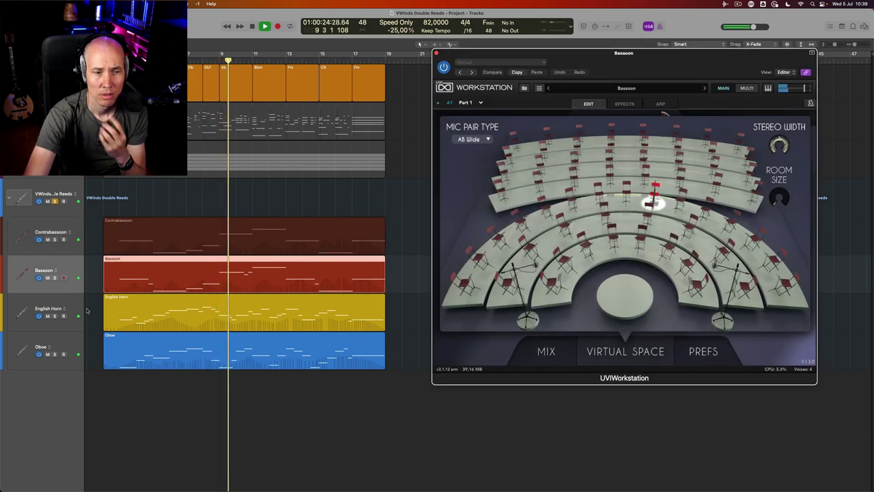
- View the English horn's and the oboe's seats on the virtual stage
{"action": "left_click", "coordinate": [262, 305]}
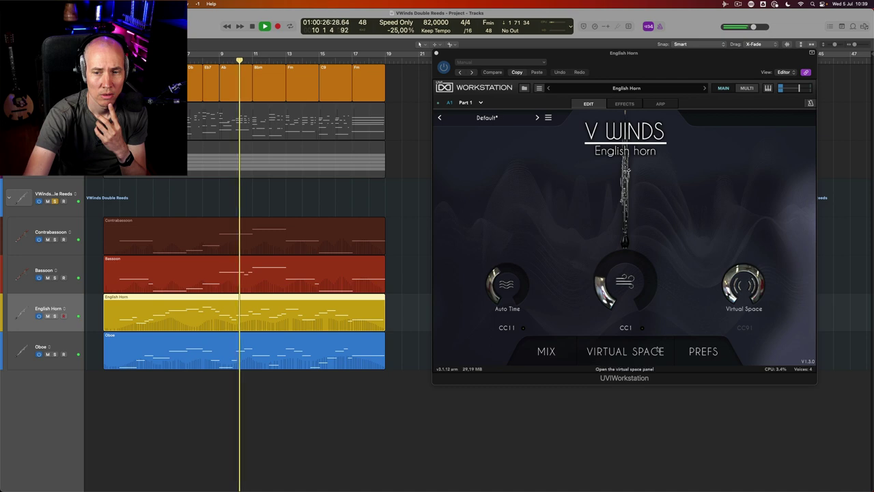
{"action": "left_click", "coordinate": [660, 351]}
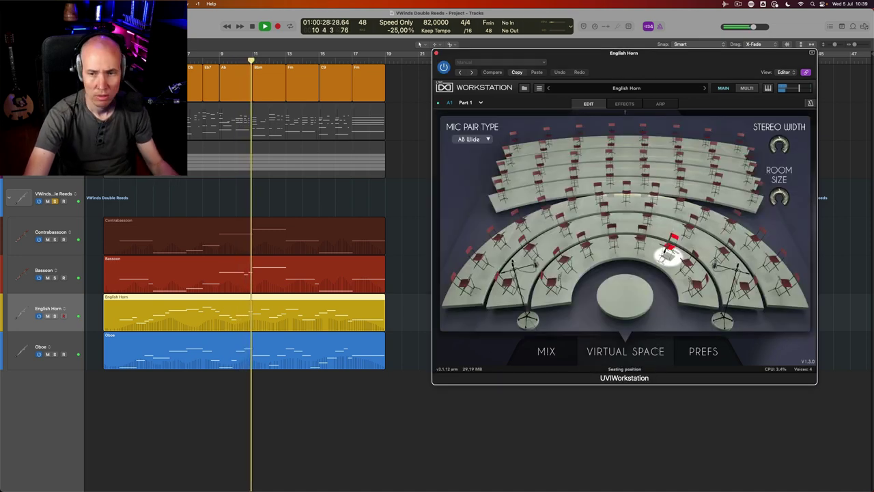
{"action": "left_click", "coordinate": [59, 345]}
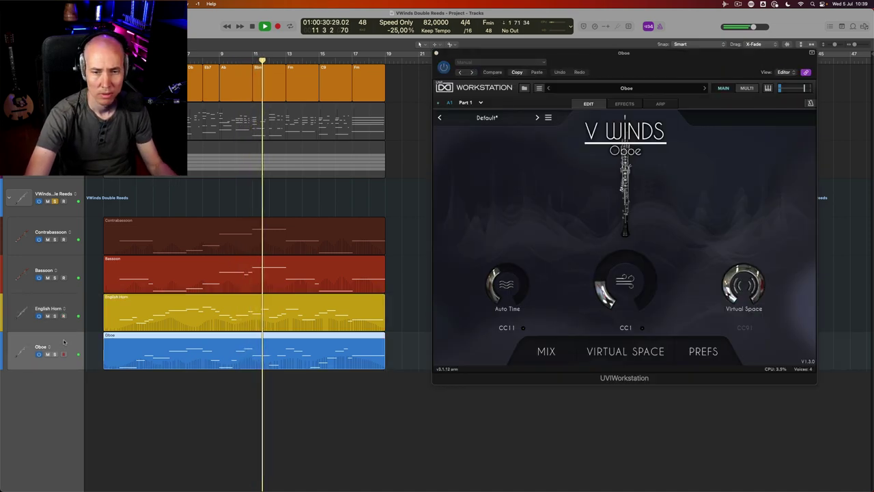
{"action": "left_click", "coordinate": [648, 350]}
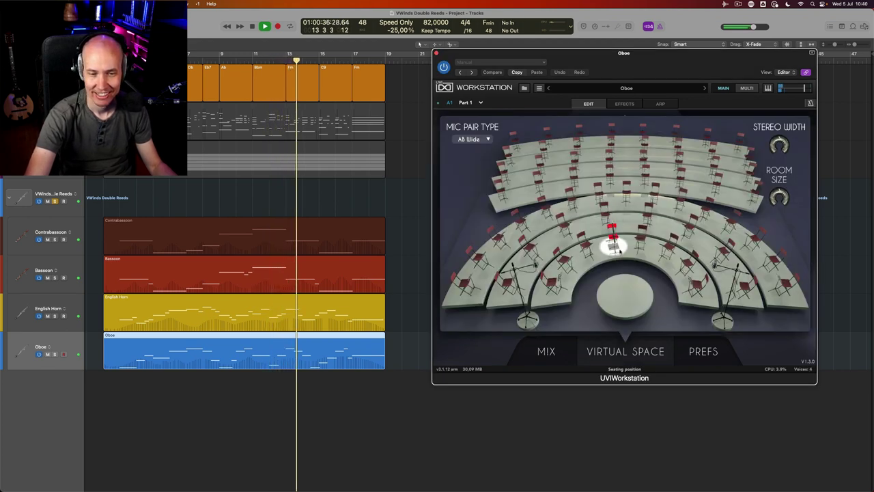
- Check the oboe's preferences, then return to its main instrument page
{"action": "left_click", "coordinate": [714, 352]}
{"action": "left_click", "coordinate": [626, 351]}
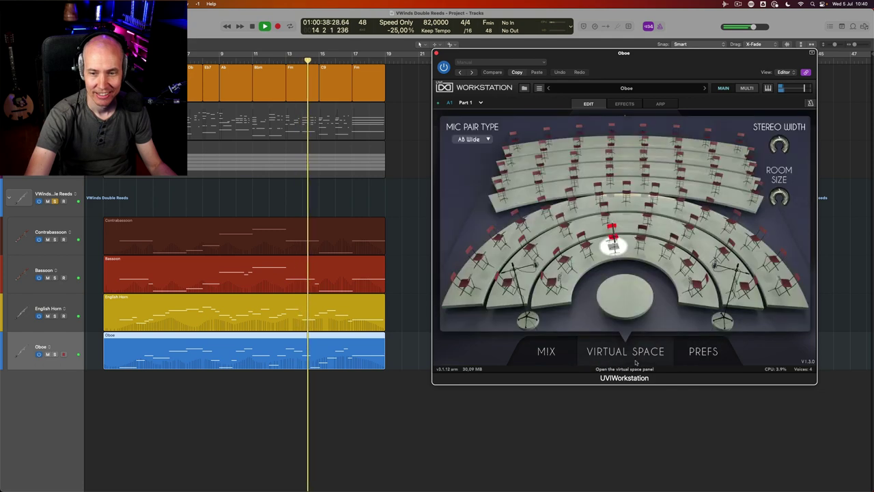
{"action": "left_click", "coordinate": [625, 351]}
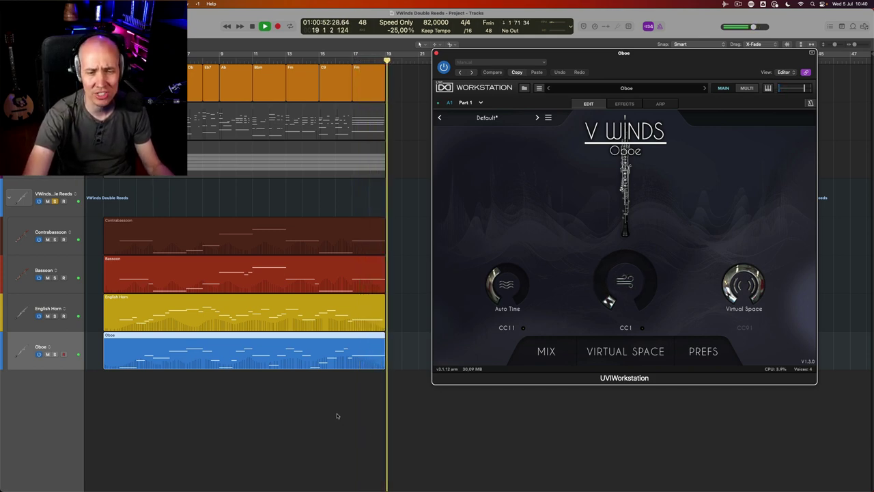
- Stop playback, select the Strings track and show the channel inspector
{"action": "key", "text": "space"}
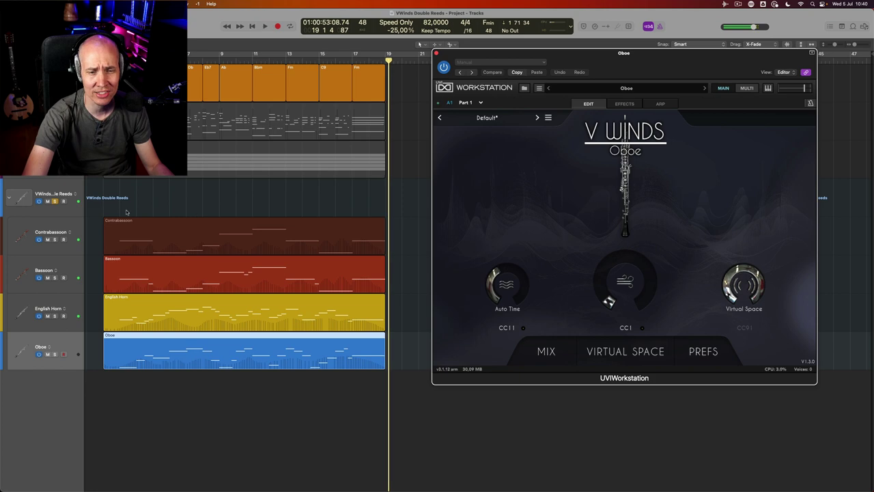
{"action": "left_click", "coordinate": [65, 197]}
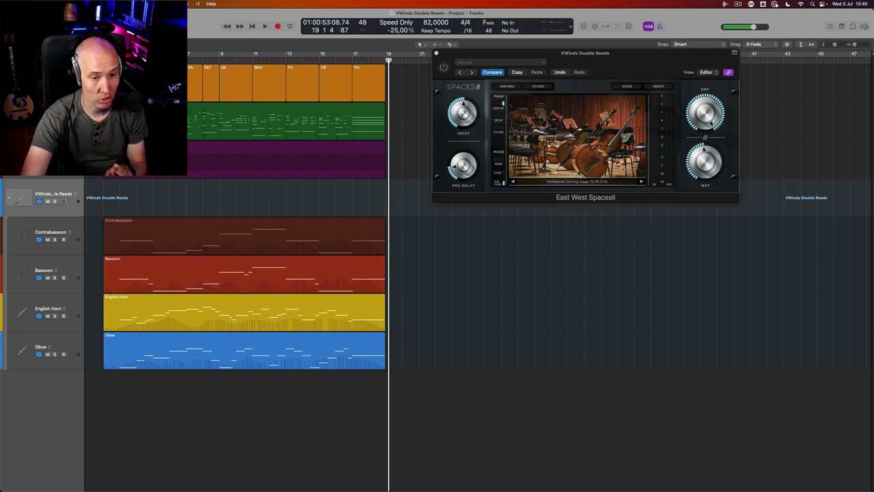
{"action": "left_click", "coordinate": [182, 170]}
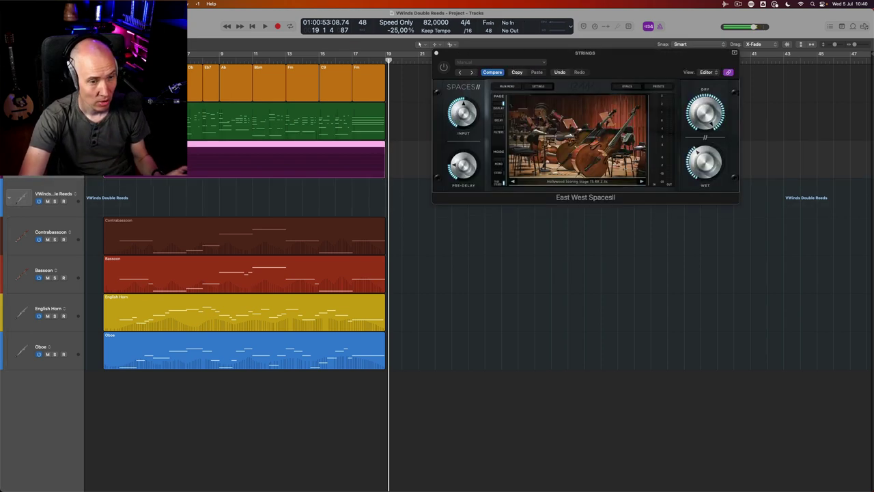
{"action": "key", "text": "i"}
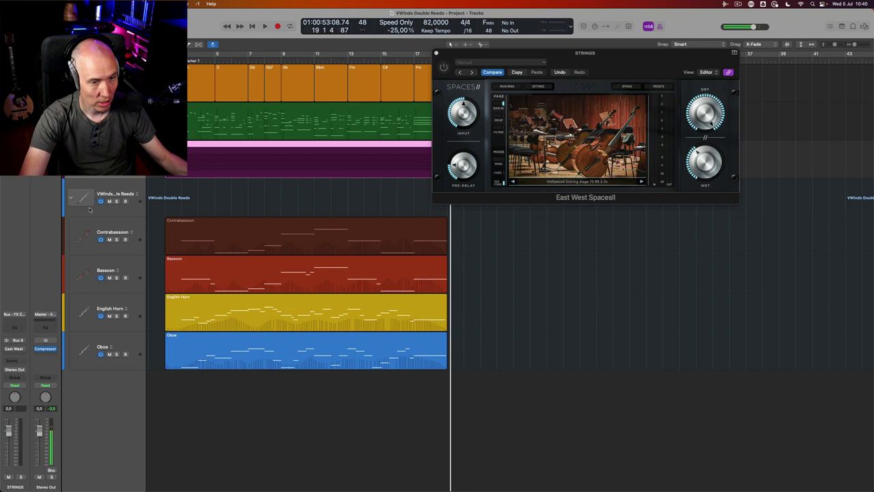
- Switch the Strings Spaces II reverb back on, then select the VWinds Double Reeds stack
{"action": "left_click", "coordinate": [6, 349]}
{"action": "left_click", "coordinate": [15, 349]}
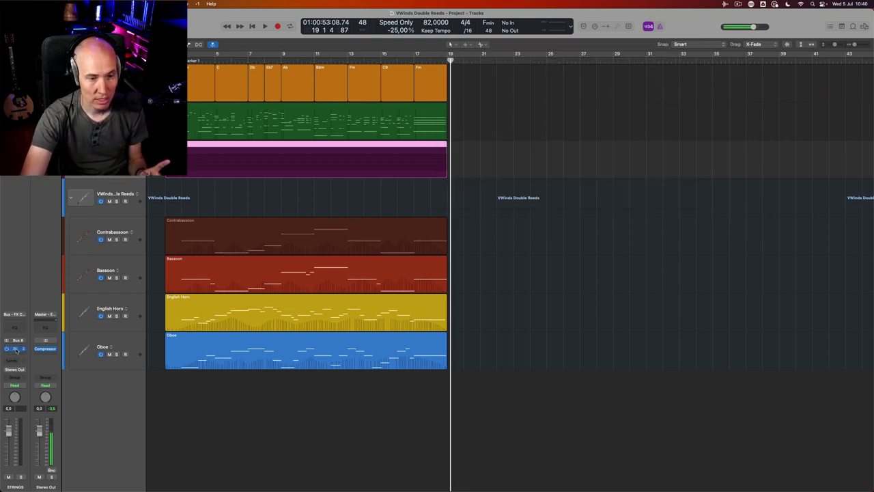
{"action": "left_click", "coordinate": [15, 349]}
{"action": "left_click_drag", "start_coordinate": [641, 72], "coordinate": [667, 92]}
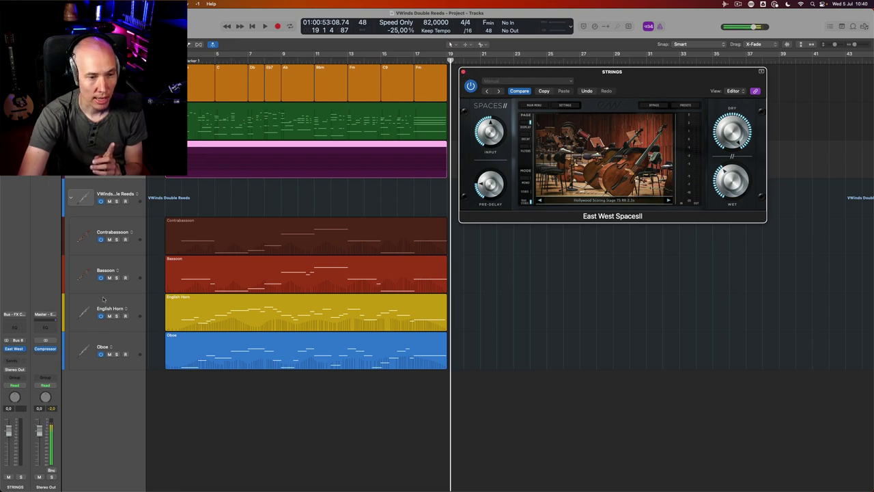
{"action": "left_click", "coordinate": [134, 189]}
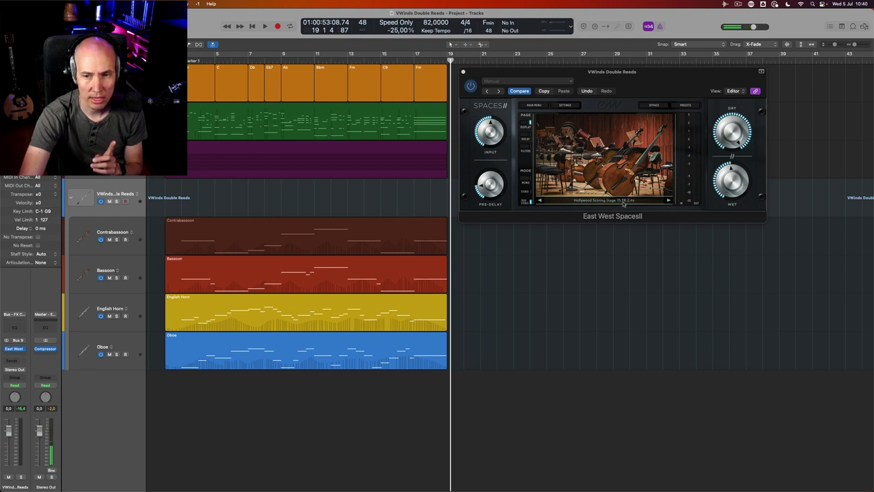
- Close the reverb window, hide the inspector, play the passage, then return to the project start
{"action": "key", "text": "super+w"}
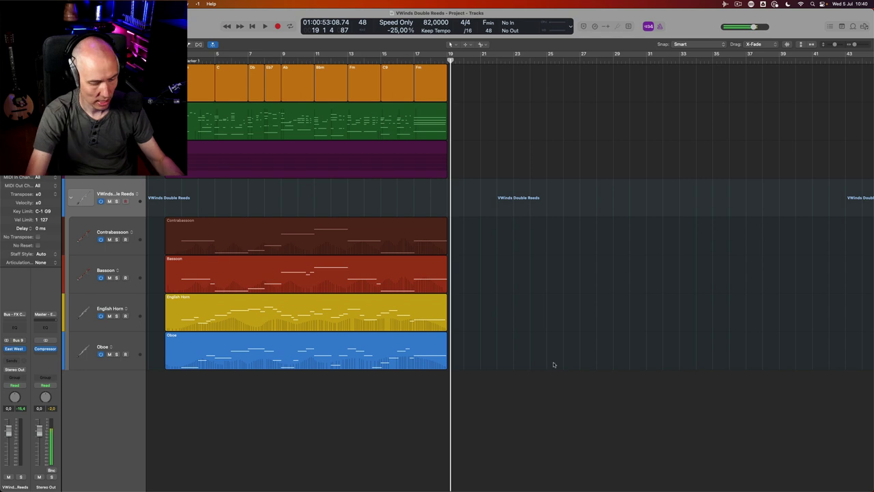
{"action": "key", "text": "space"}
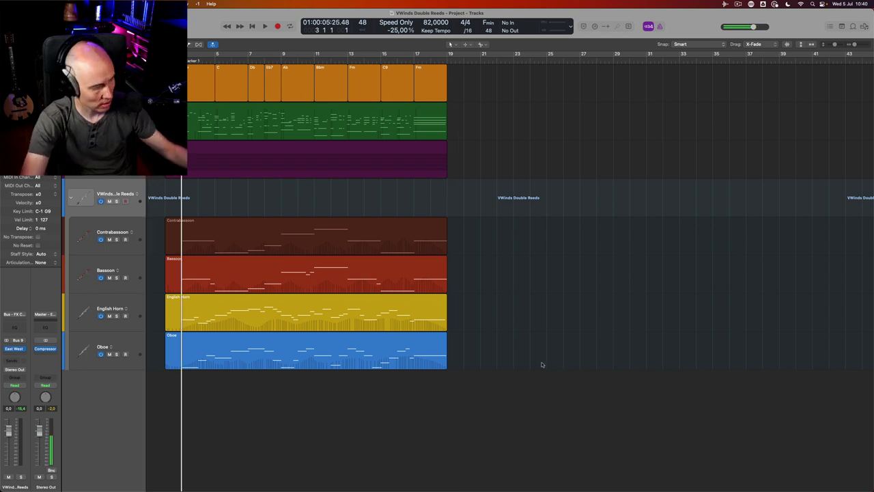
{"action": "key", "text": "i"}
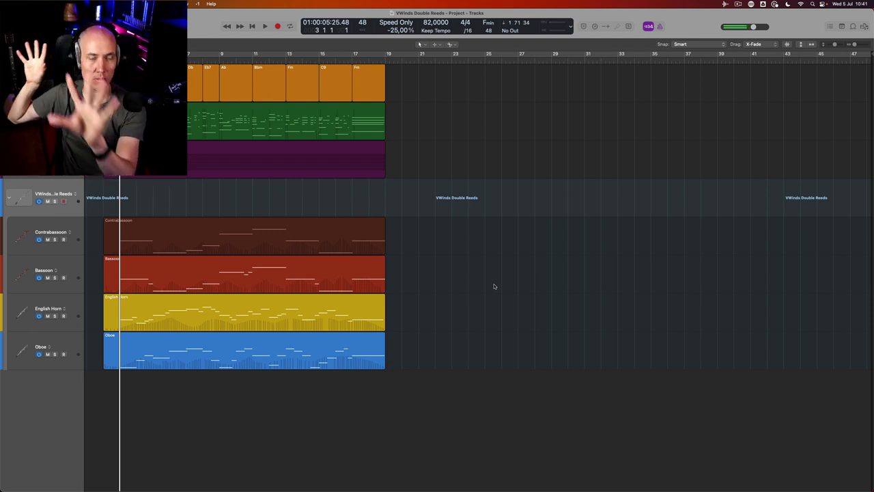
{"action": "key", "text": "space"}
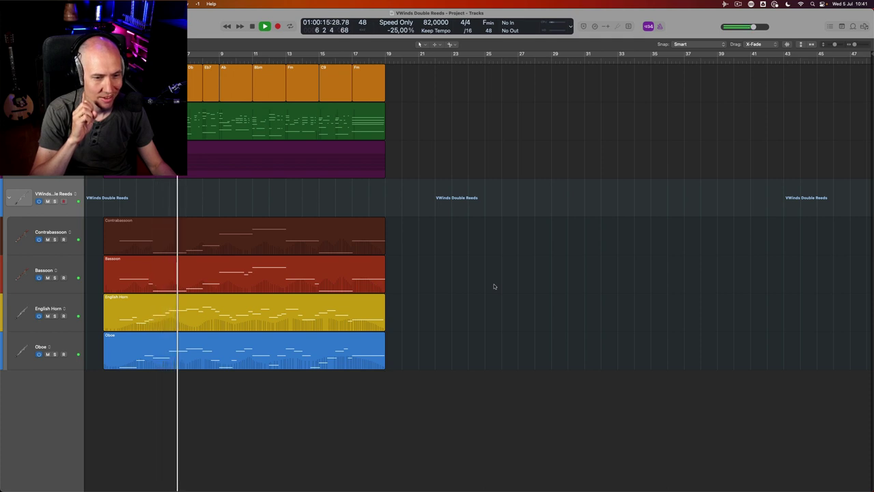
{"action": "key", "text": "space"}
{"action": "key", "text": "Return"}
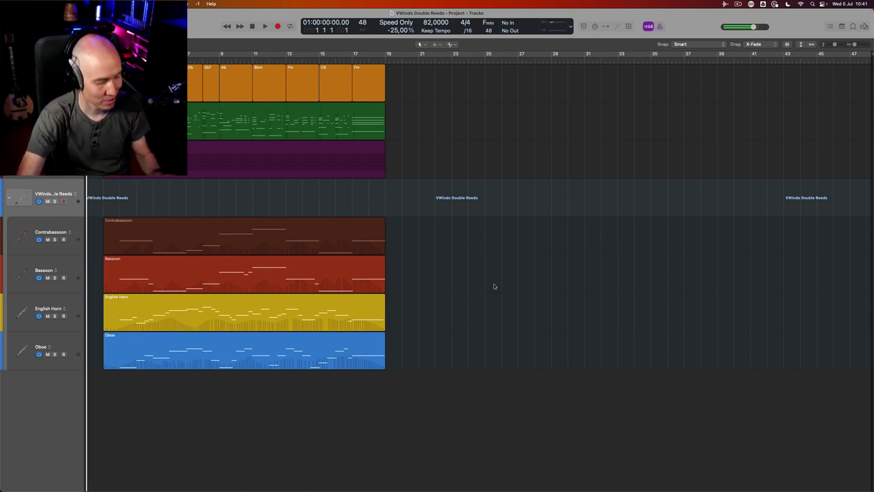
{"action": "key", "text": "Down"}
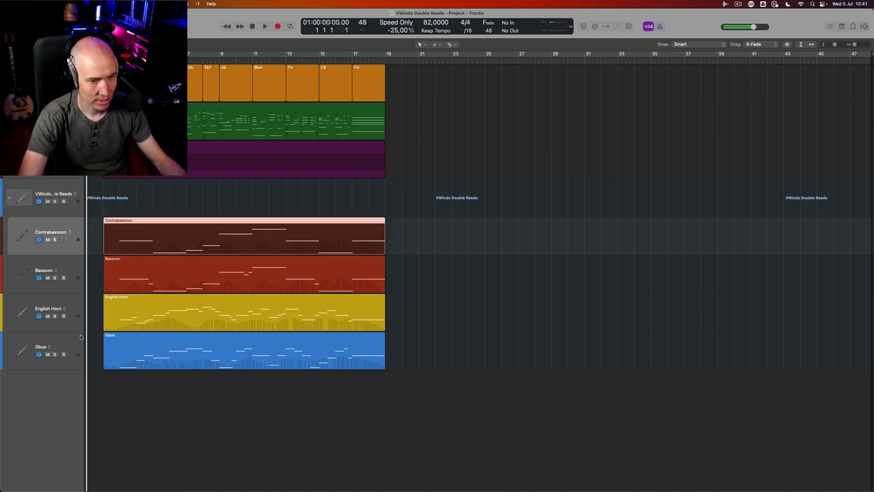
- Open the Oboe track's V Winds instrument window and move it left
{"action": "left_click", "coordinate": [80, 336]}
{"action": "key", "text": "v"}
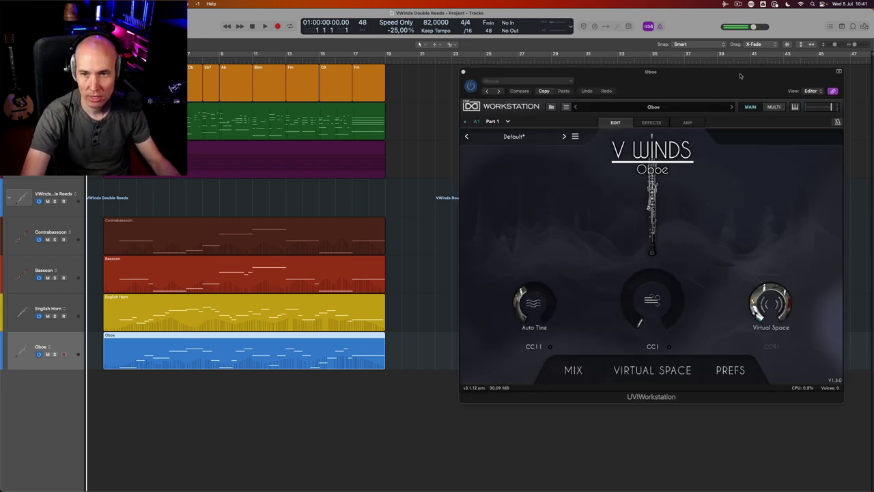
{"action": "left_click_drag", "start_coordinate": [739, 76], "coordinate": [440, 83]}
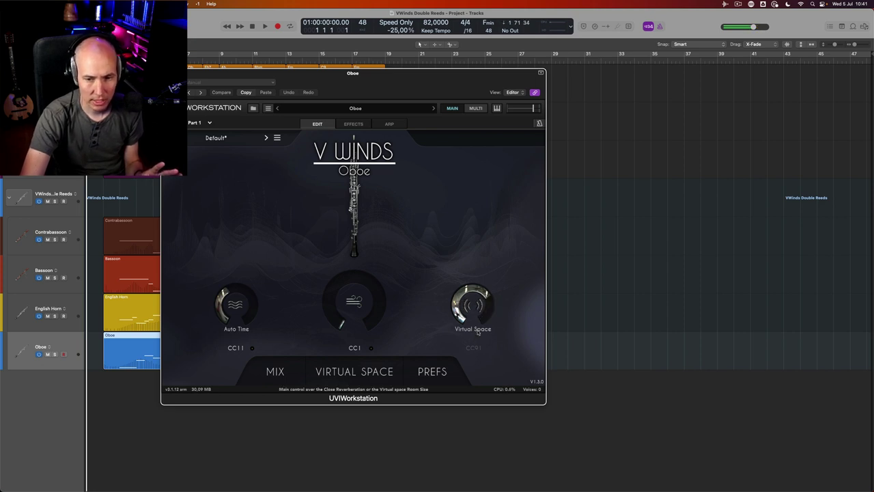
- Set the oboe's reverb control mode from Virtual Space to Close Mics
{"action": "left_click", "coordinate": [487, 349]}
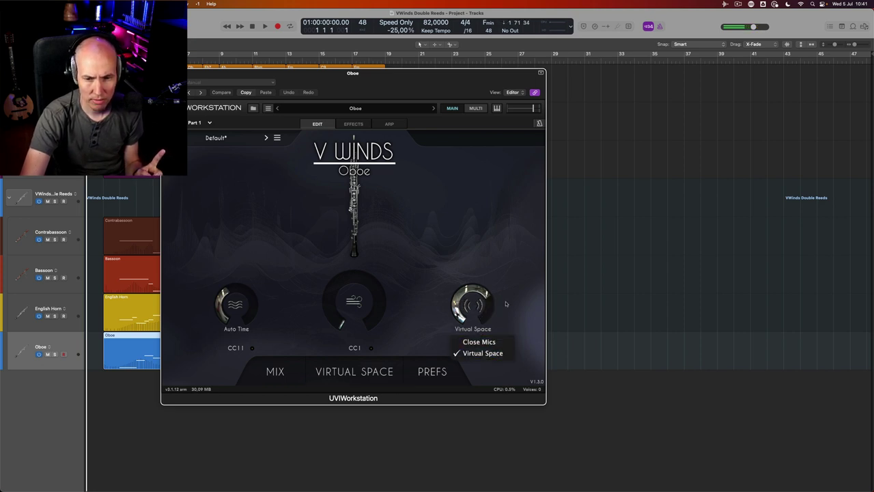
{"action": "left_click", "coordinate": [469, 306]}
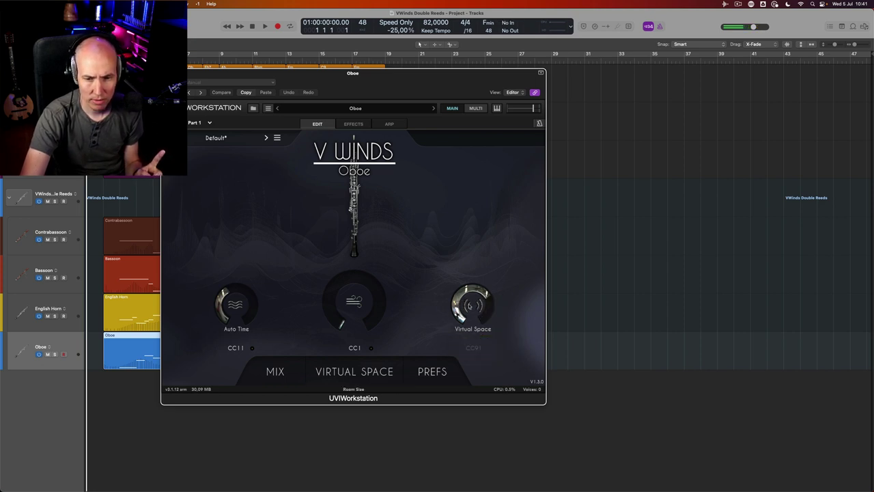
{"action": "left_click", "coordinate": [477, 330]}
{"action": "left_click", "coordinate": [471, 332]}
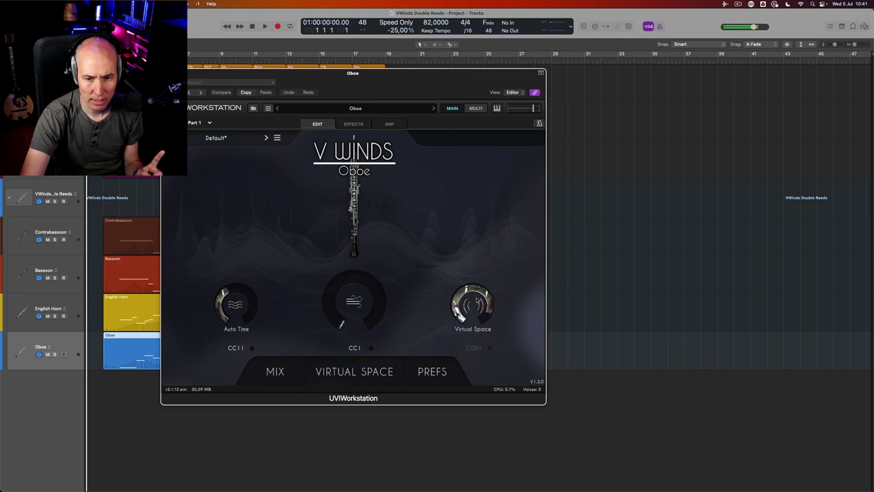
{"action": "left_click", "coordinate": [462, 333]}
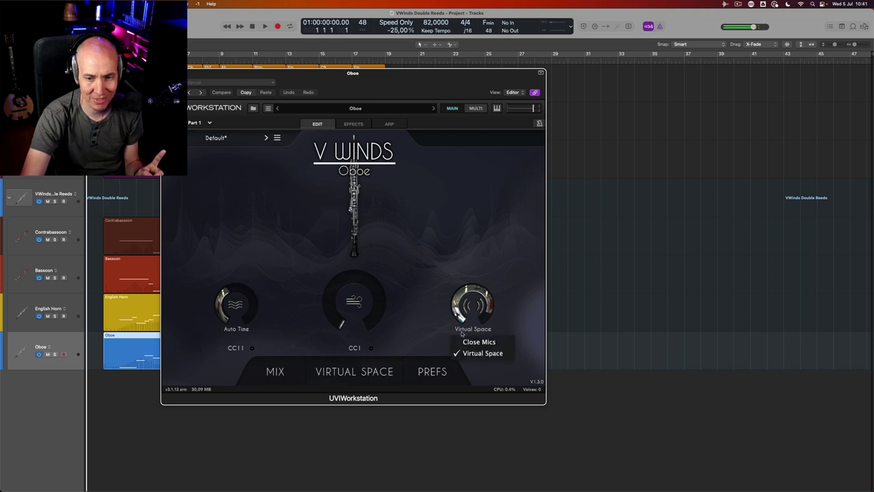
{"action": "left_click", "coordinate": [472, 331]}
{"action": "left_click", "coordinate": [471, 331]}
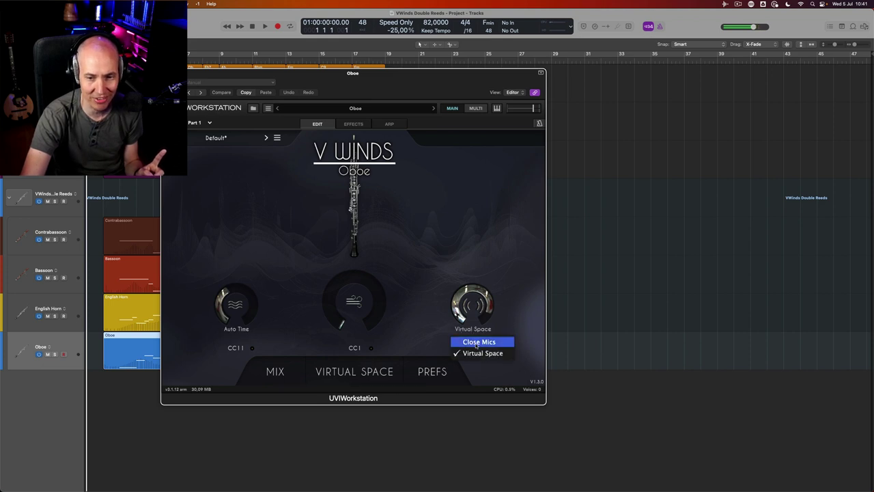
{"action": "left_click", "coordinate": [478, 341]}
{"action": "left_click", "coordinate": [476, 342]}
{"action": "left_click", "coordinate": [478, 340]}
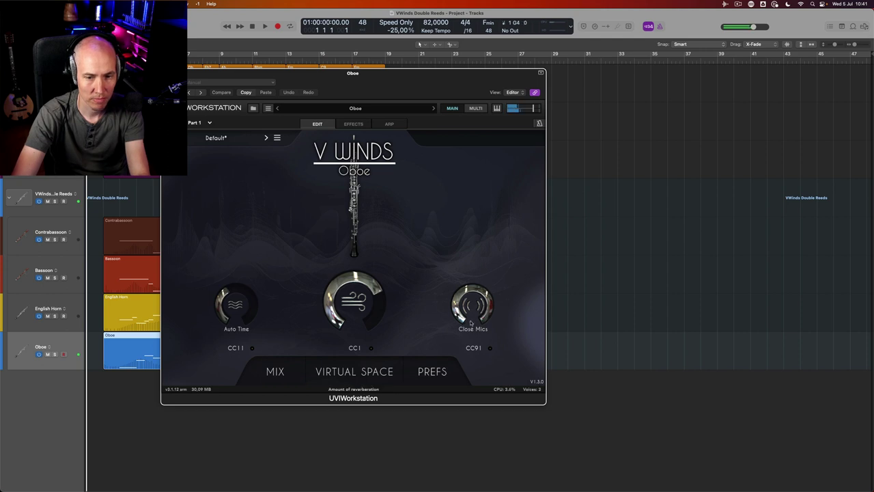
- Hide the inspector and reverb window, then reopen the Oboe track's instrument plug-in
{"action": "left_click", "coordinate": [45, 187]}
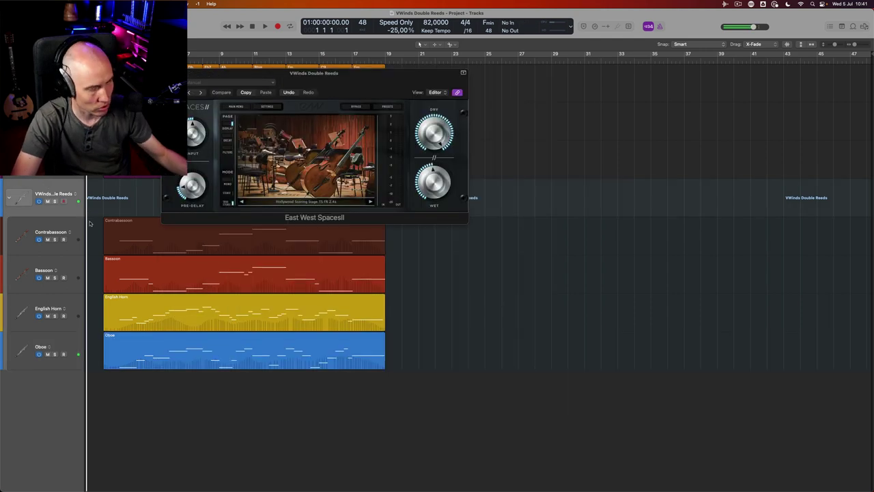
{"action": "key", "text": "i"}
{"action": "key", "text": "i"}
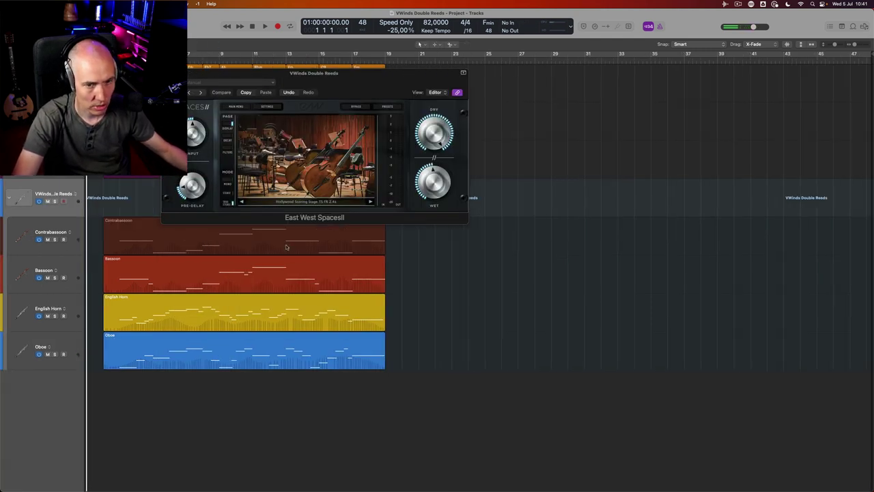
{"action": "key", "text": "v"}
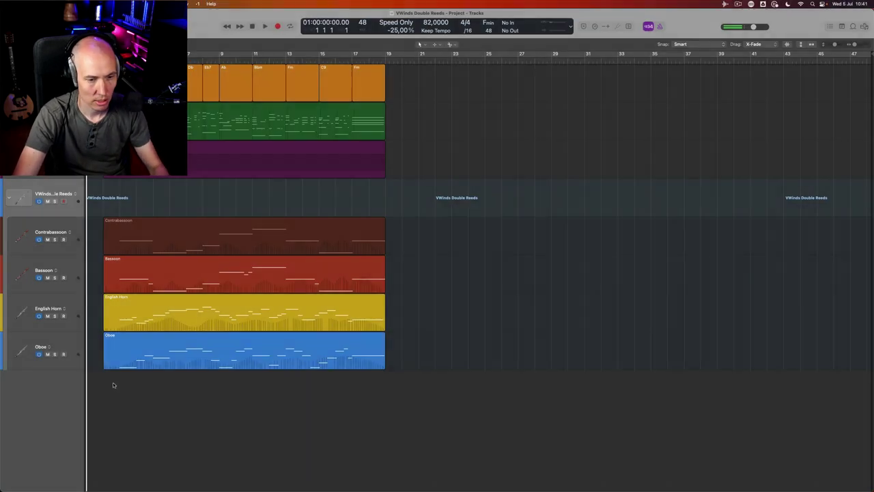
{"action": "left_click", "coordinate": [205, 342]}
{"action": "key", "text": "v"}
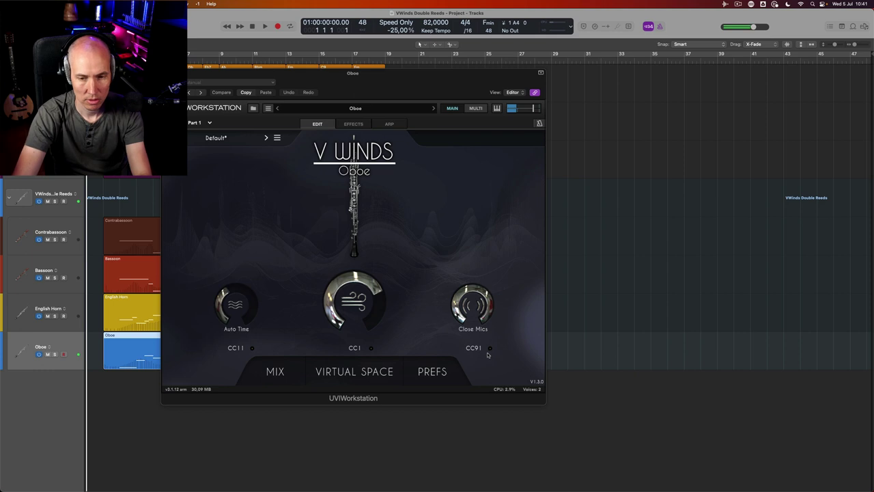
- Keep CC91 as the controller and make it drive Virtual Space
{"action": "left_click", "coordinate": [473, 347]}
{"action": "left_click", "coordinate": [481, 347]}
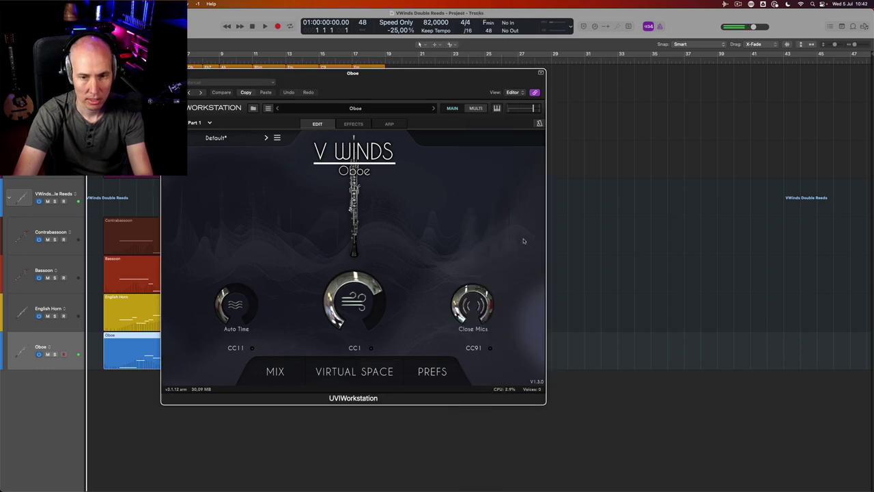
{"action": "left_click", "coordinate": [482, 333]}
{"action": "left_click", "coordinate": [481, 343]}
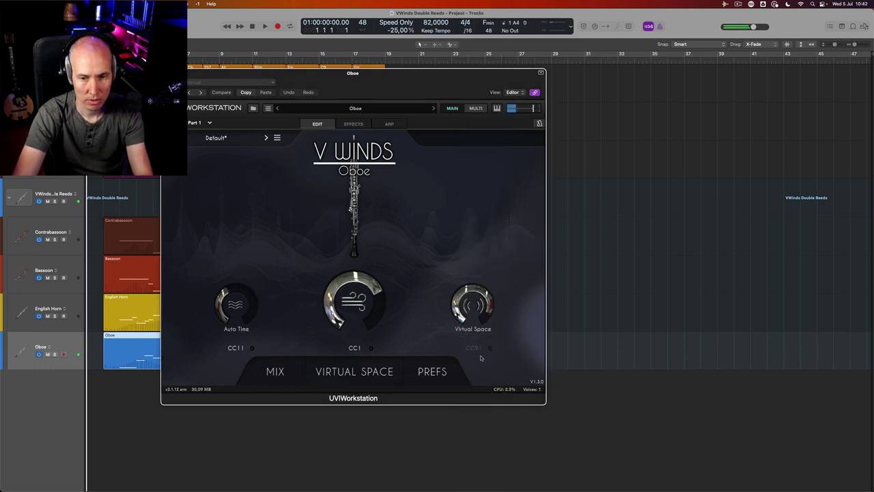
{"action": "left_click", "coordinate": [479, 341]}
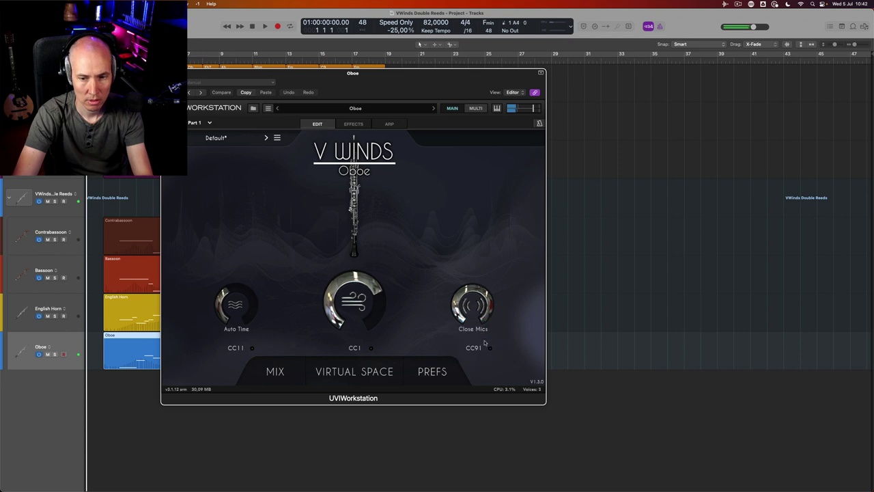
{"action": "left_click", "coordinate": [476, 331]}
{"action": "left_click", "coordinate": [483, 353]}
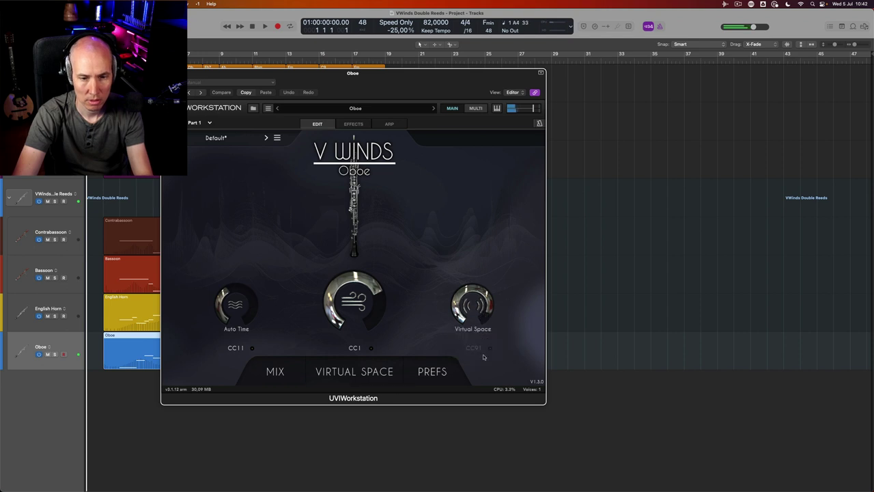
- Drag the oboe's seat to a back row on the VIRTUAL SPACE stage
{"action": "left_click", "coordinate": [377, 373]}
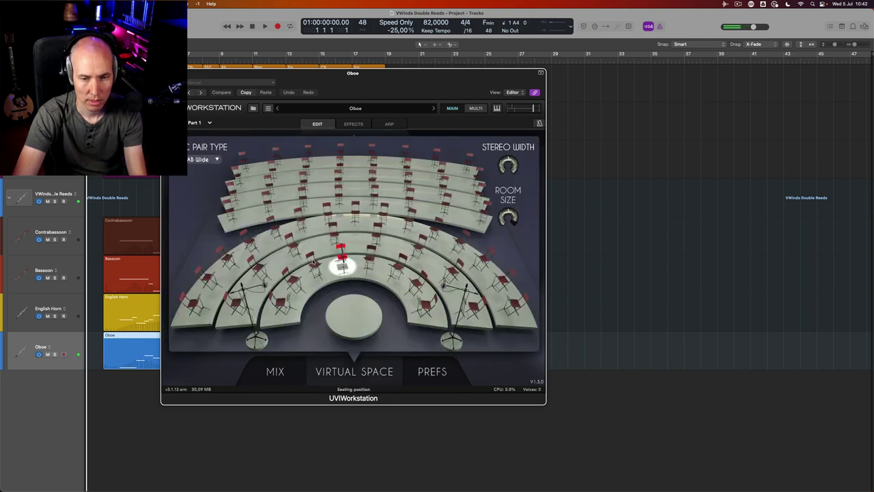
{"action": "left_click_drag", "start_coordinate": [341, 265], "coordinate": [340, 174]}
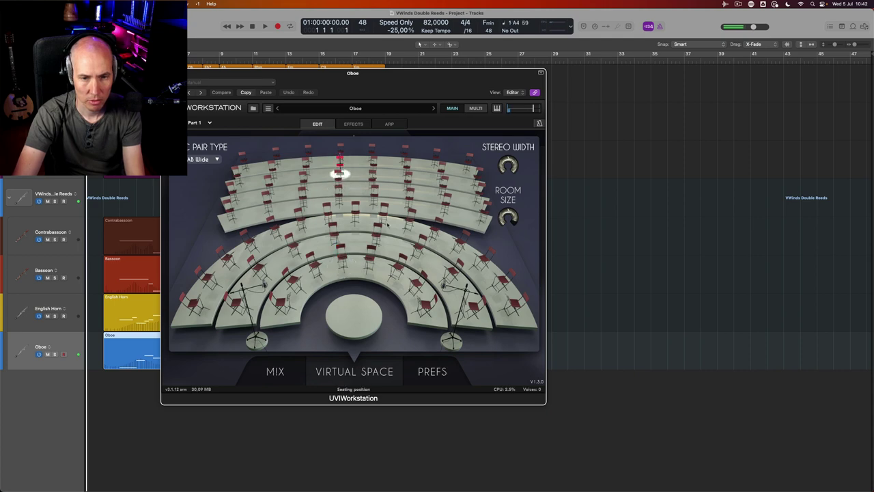
{"action": "left_click", "coordinate": [275, 371]}
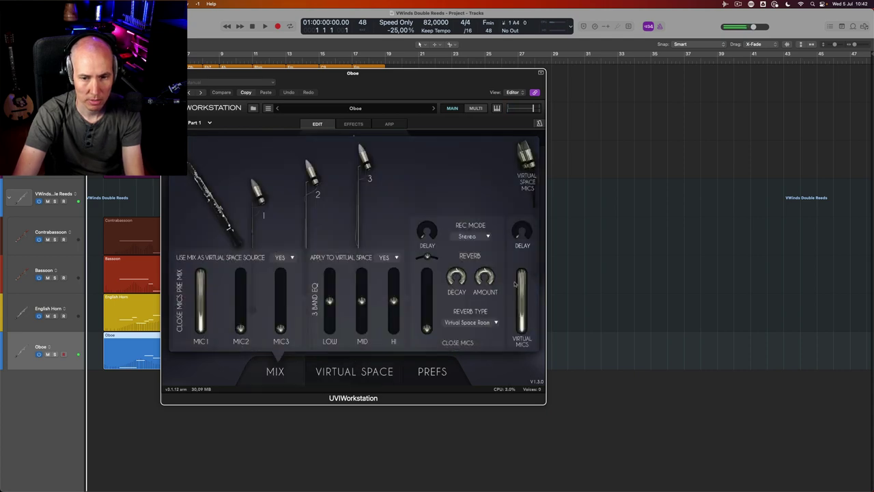
{"action": "left_click", "coordinate": [354, 371]}
{"action": "left_click", "coordinate": [361, 372]}
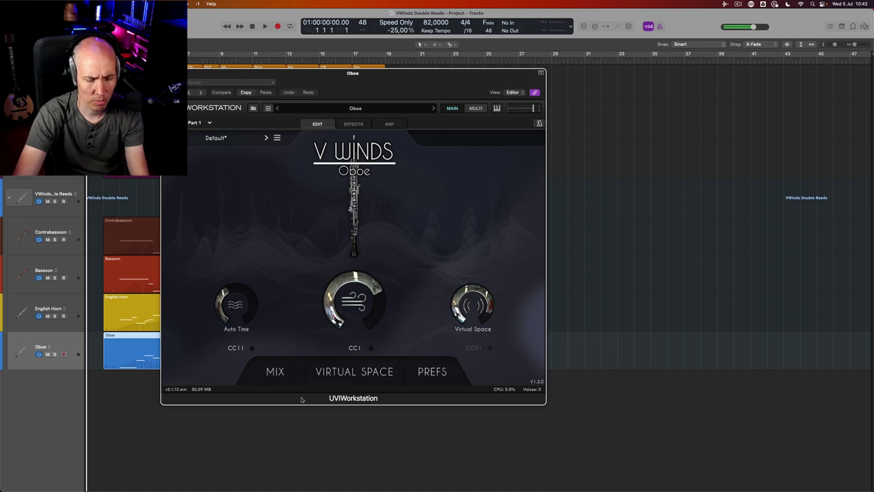
- Browse the oboe's MIX, VIRTUAL SPACE and PREFS pages, ending on the main page
{"action": "left_click", "coordinate": [276, 372]}
{"action": "left_click", "coordinate": [355, 371]}
{"action": "left_click", "coordinate": [433, 372]}
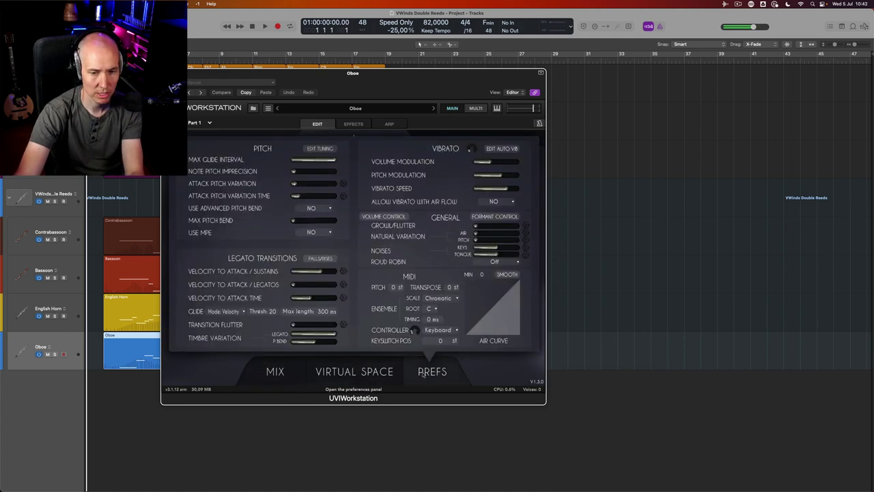
{"action": "left_click", "coordinate": [366, 374]}
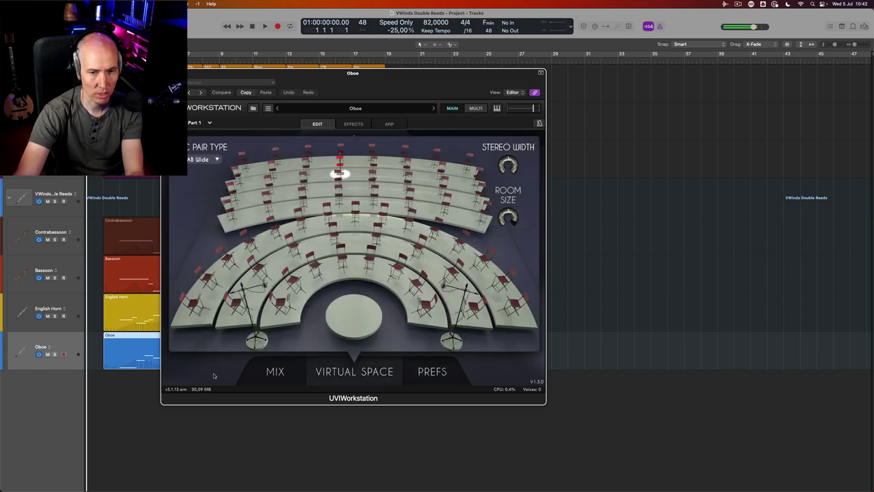
{"action": "left_click", "coordinate": [343, 370]}
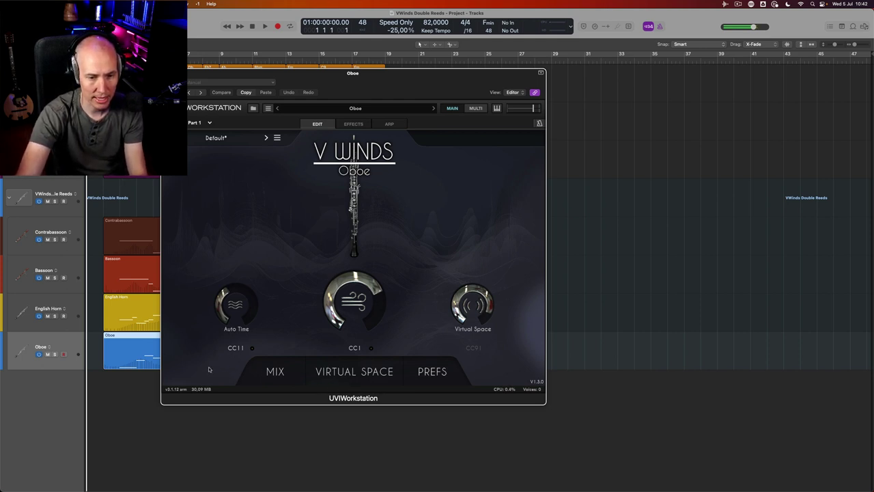
{"action": "left_click", "coordinate": [368, 373]}
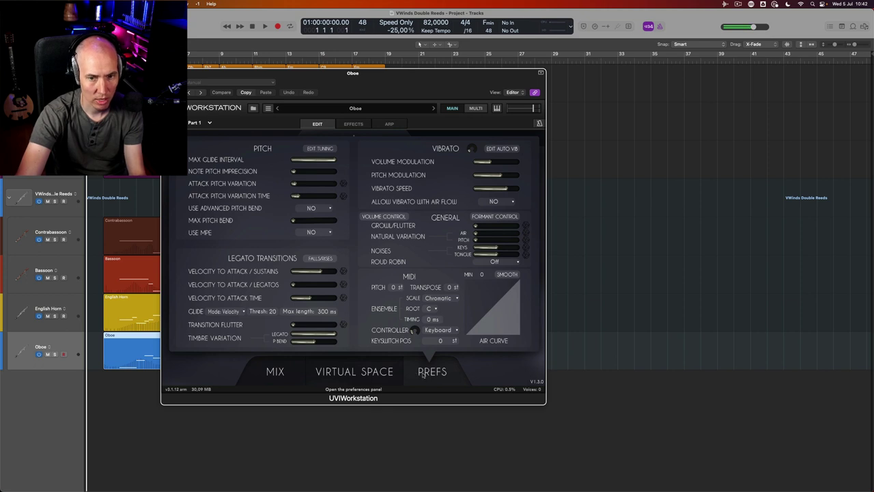
{"action": "left_click", "coordinate": [441, 371]}
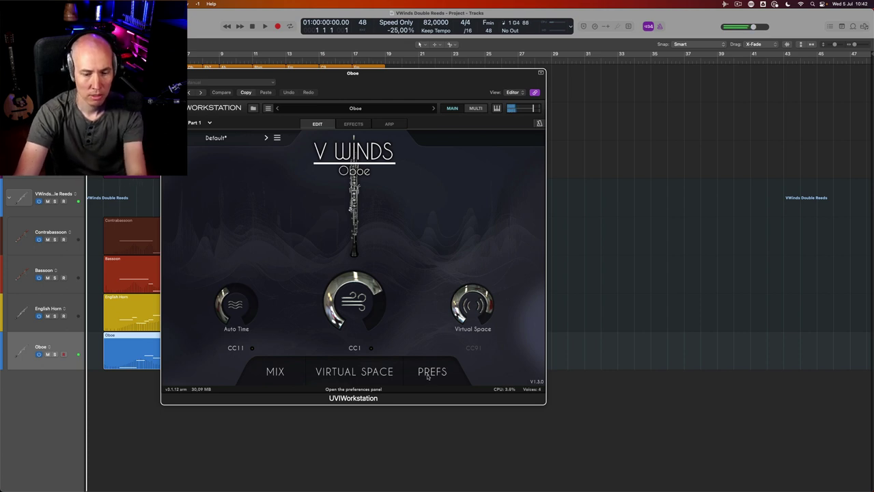
- Reset the oboe's CC91 knob label to Virtual Space
{"action": "left_click", "coordinate": [480, 329]}
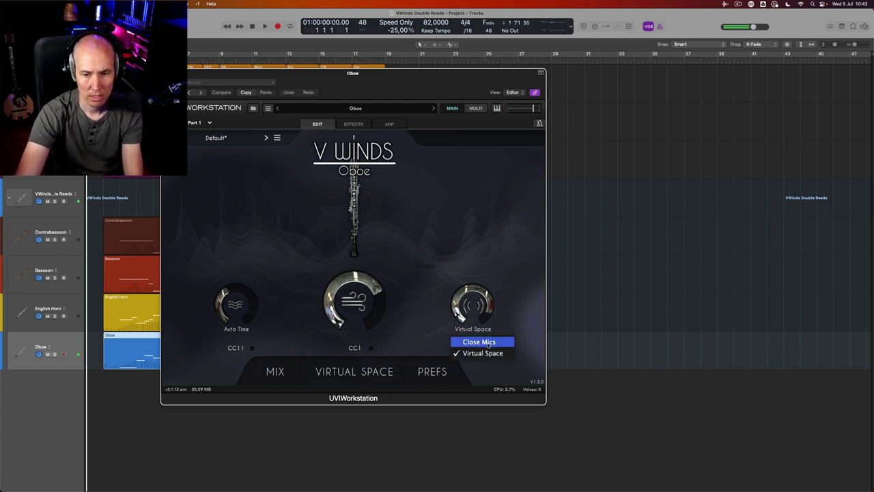
{"action": "left_click", "coordinate": [485, 339]}
{"action": "left_click", "coordinate": [480, 329]}
{"action": "left_click", "coordinate": [481, 351]}
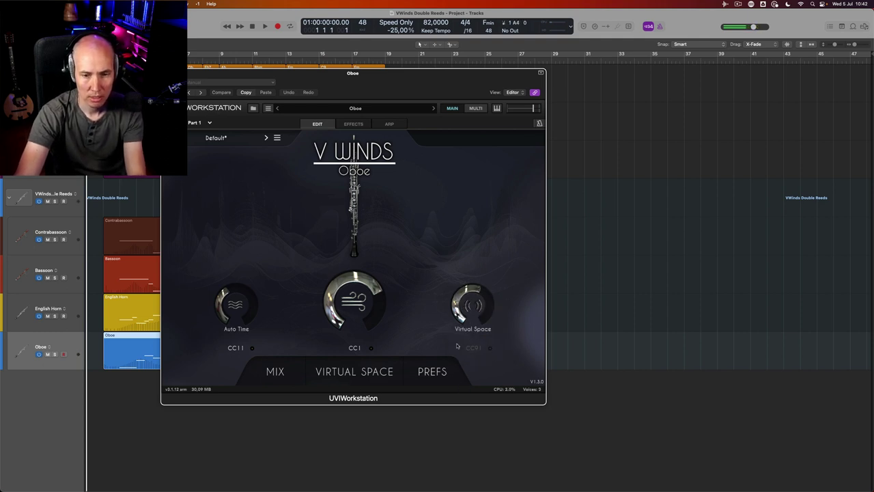
{"action": "left_click", "coordinate": [470, 304]}
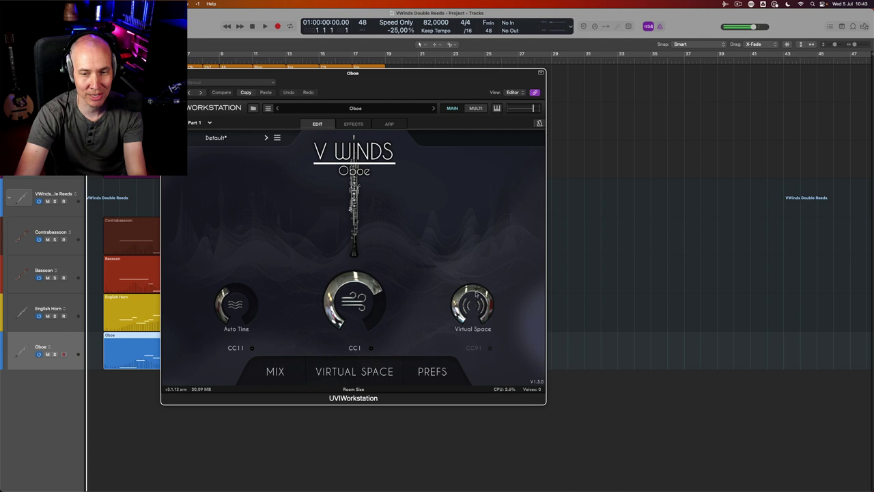
- Drag the oboe's seat into the front section, then back up toward the centre
{"action": "left_click", "coordinate": [358, 374]}
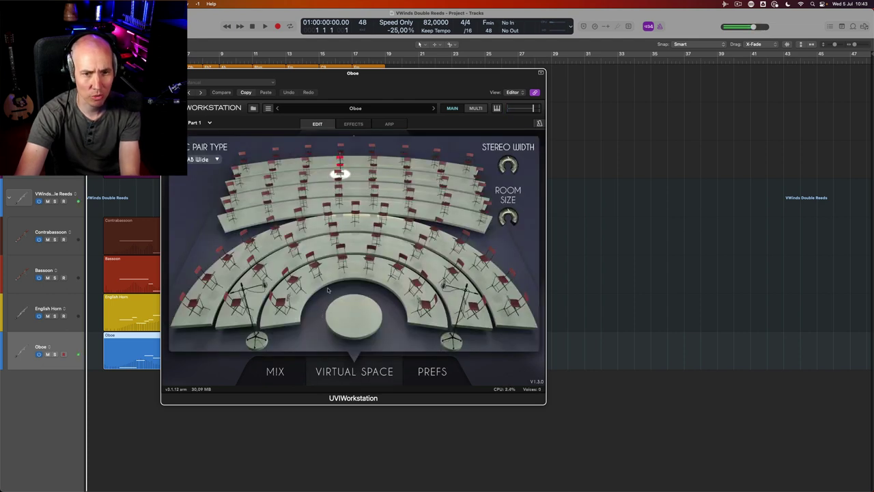
{"action": "left_click_drag", "start_coordinate": [338, 165], "coordinate": [409, 227]}
{"action": "mouse_move", "coordinate": [507, 217]}
{"action": "left_mouse_down"}
{"action": "mouse_move", "coordinate": [507, 284]}
{"action": "mouse_move", "coordinate": [502, 223]}
{"action": "left_mouse_up"}
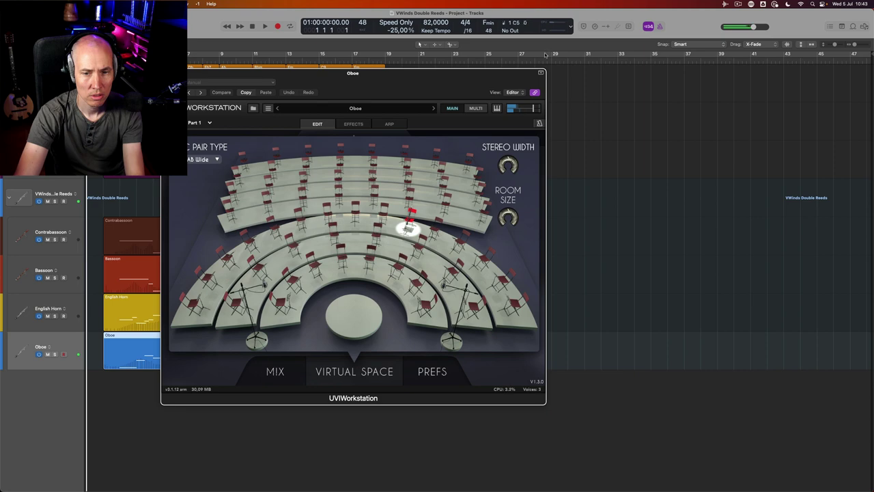
{"action": "left_click_drag", "start_coordinate": [408, 229], "coordinate": [338, 203]}
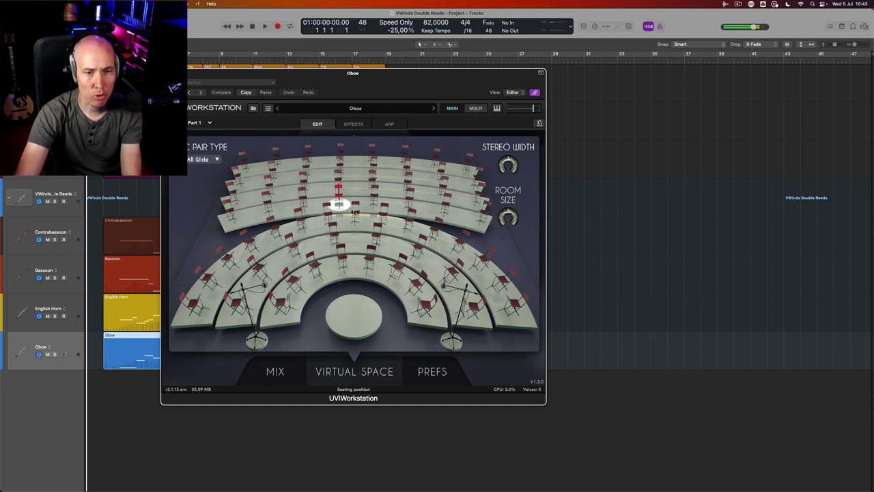
- Settle the oboe on a centre seat, choose ORTF as mic pair type, then view PREFS
{"action": "left_click", "coordinate": [374, 233]}
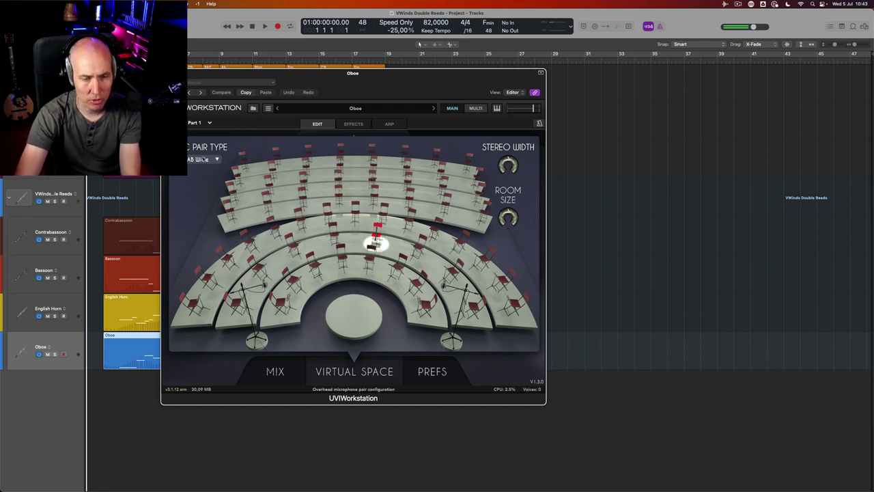
{"action": "left_click", "coordinate": [202, 160]}
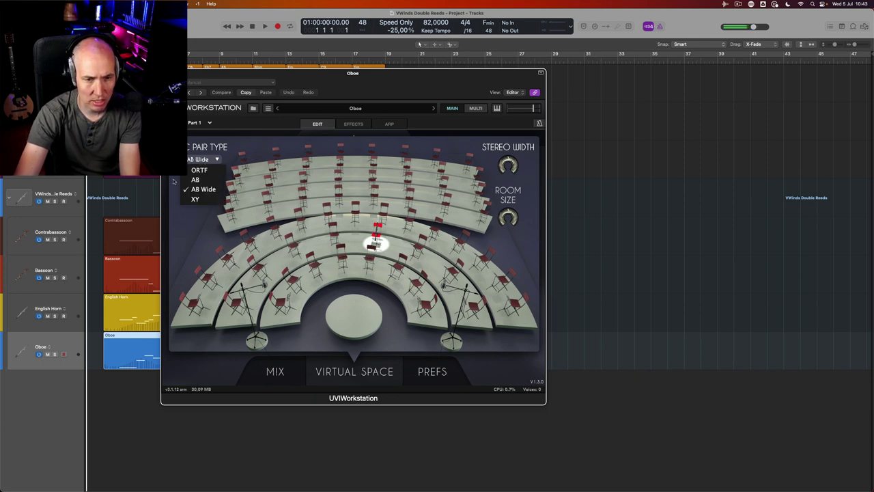
{"action": "left_click", "coordinate": [199, 170]}
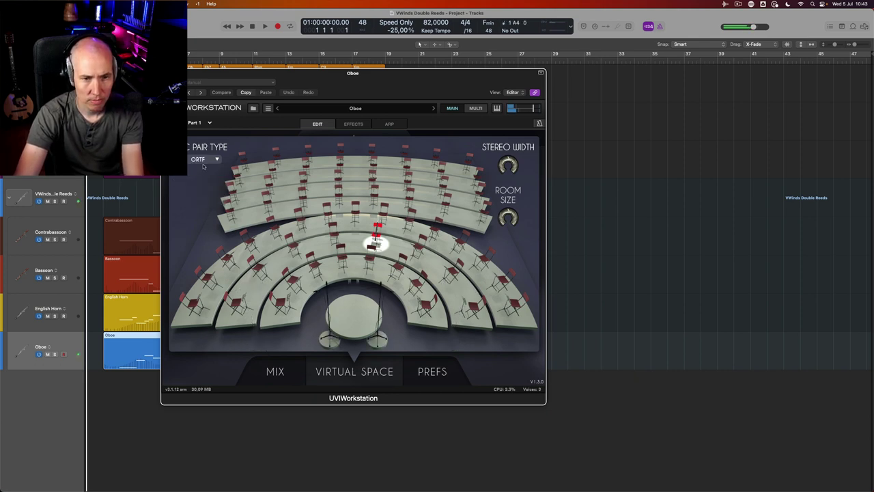
{"action": "left_click", "coordinate": [203, 159]}
{"action": "left_click", "coordinate": [204, 177]}
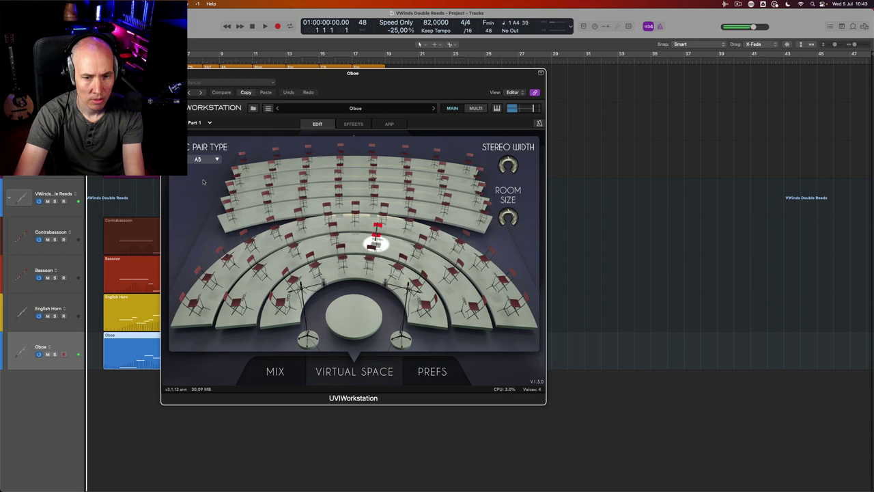
{"action": "left_click", "coordinate": [203, 160]}
{"action": "left_click", "coordinate": [199, 170]}
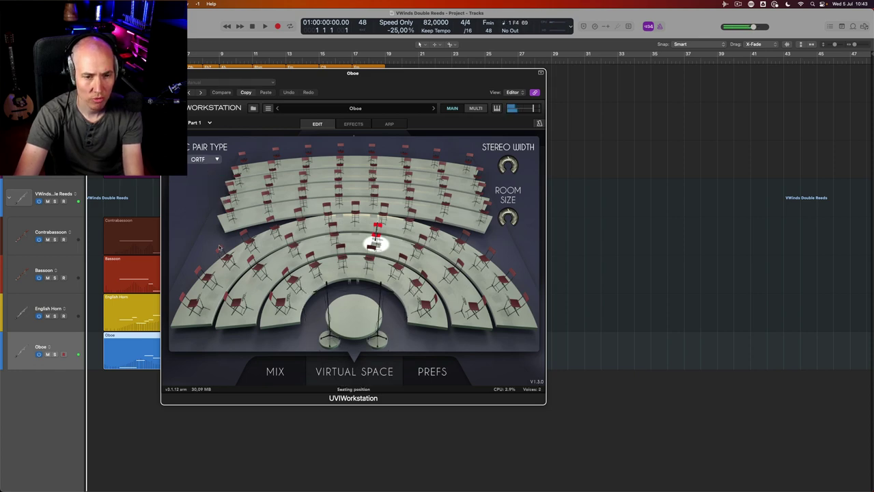
{"action": "left_click", "coordinate": [441, 370]}
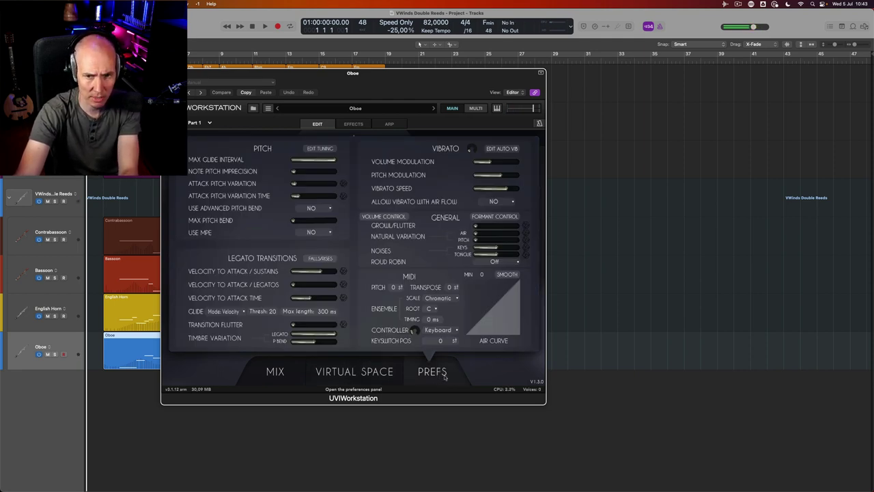
- Move the V Winds window to the upper right and return to its main page
{"action": "left_click", "coordinate": [444, 376]}
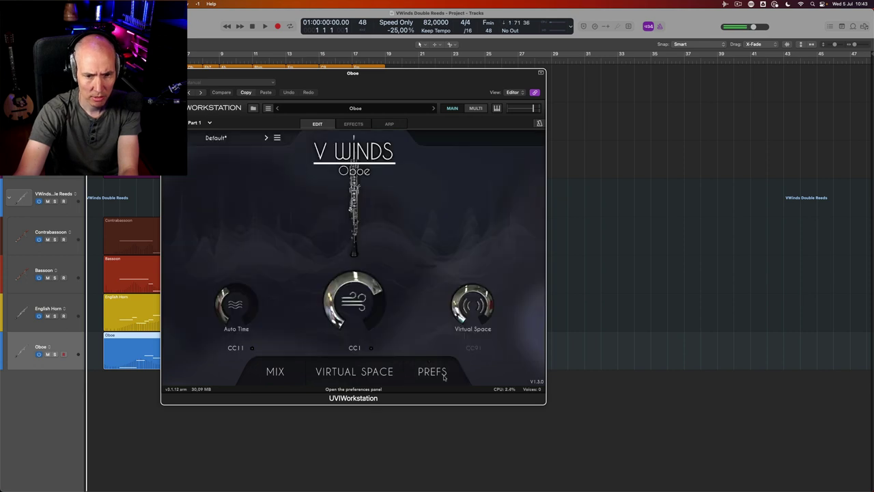
{"action": "left_click", "coordinate": [277, 372]}
{"action": "left_click_drag", "start_coordinate": [375, 79], "coordinate": [617, 52]}
{"action": "left_click", "coordinate": [534, 346]}
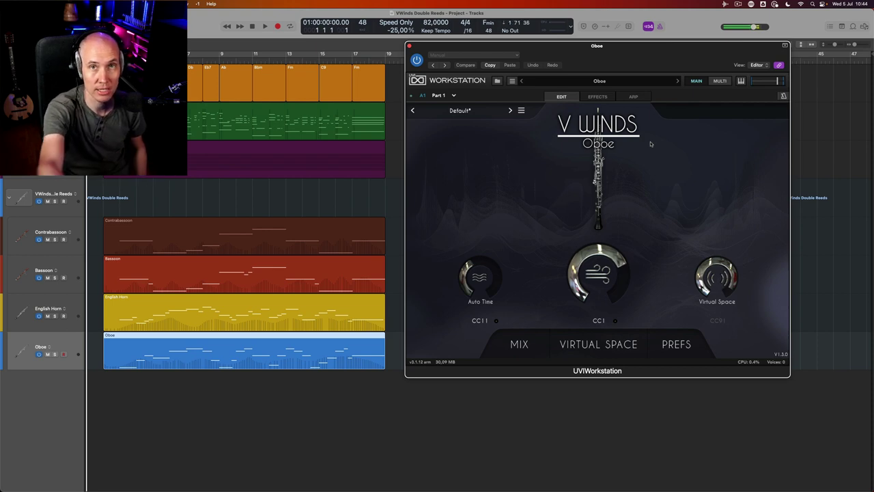
- Show the Contrabassoon track's V Winds Contrabassoon instrument in the plugin window instead of the Oboe
{"action": "left_click_drag", "start_coordinate": [661, 59], "coordinate": [661, 63]}
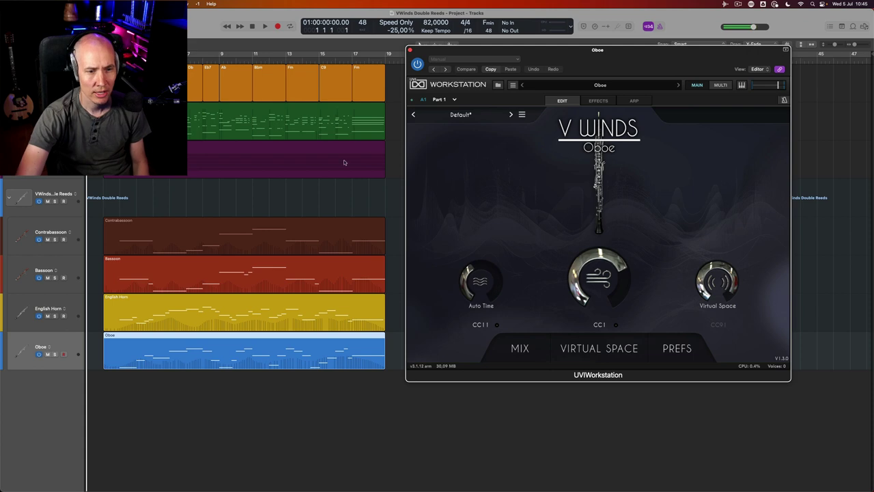
{"action": "left_click", "coordinate": [69, 225]}
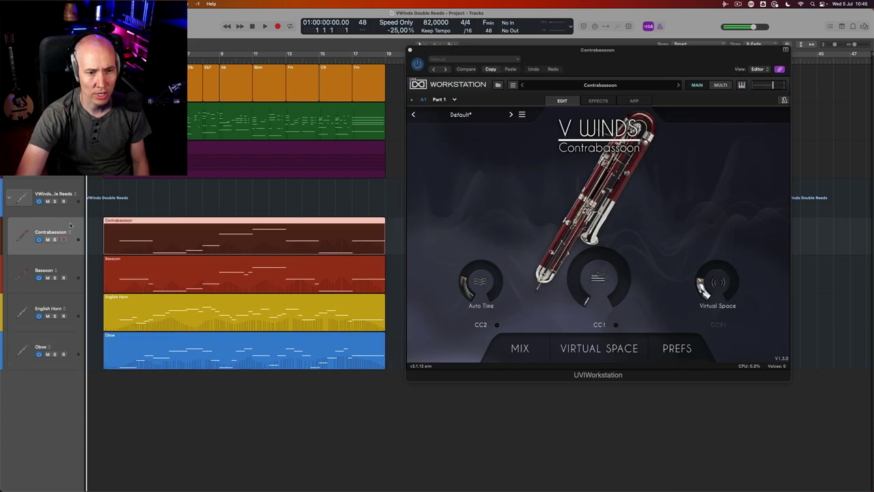